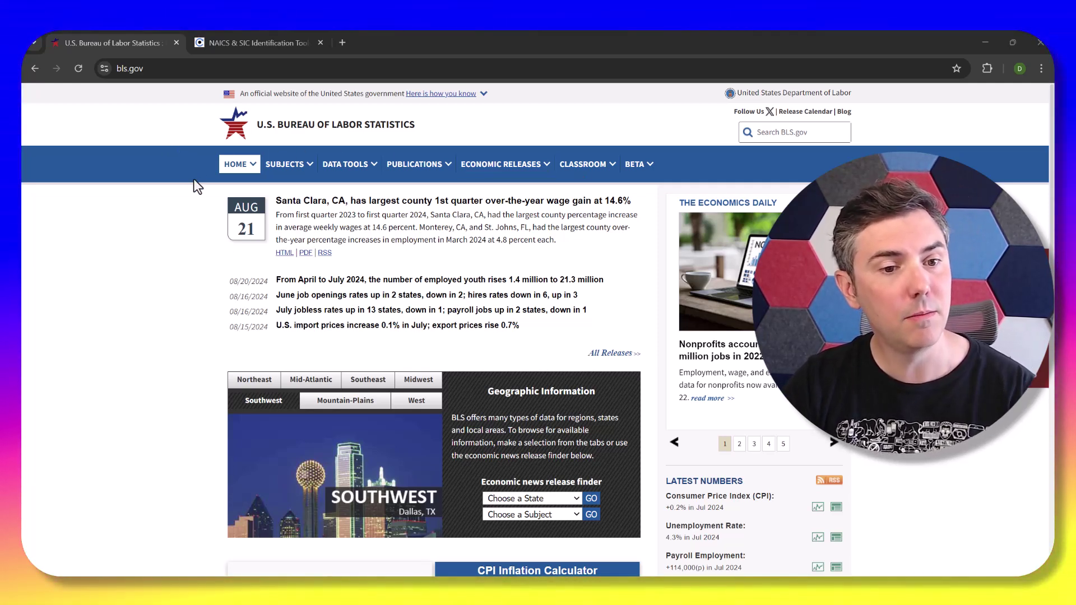
# Step: Open the Producer Price Indexes subject page on the Bureau of Labor Statistics site
pyautogui.click(345, 164)
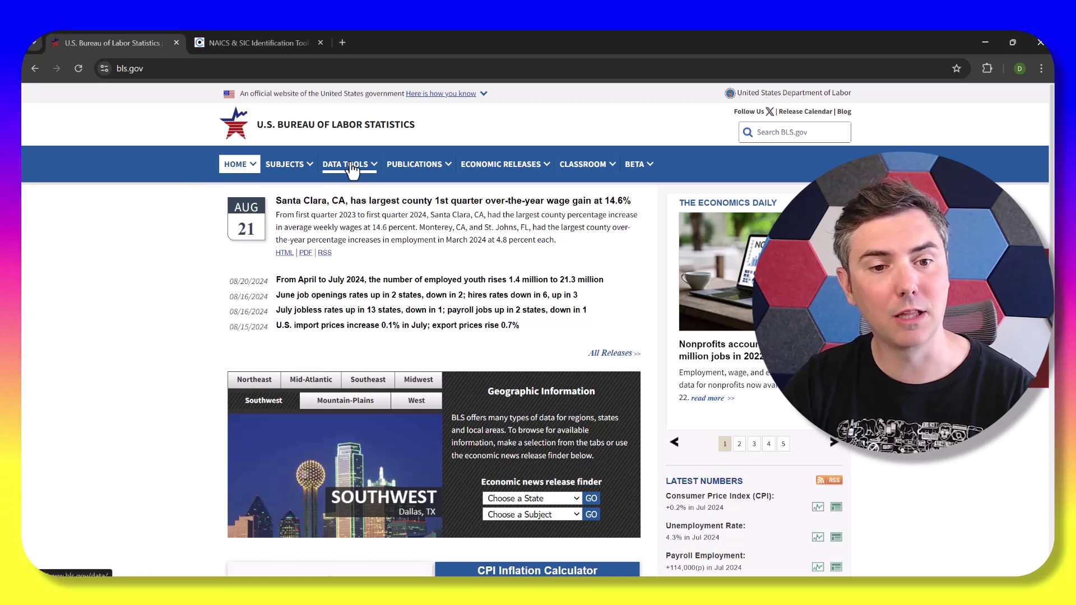
pyautogui.click(269, 227)
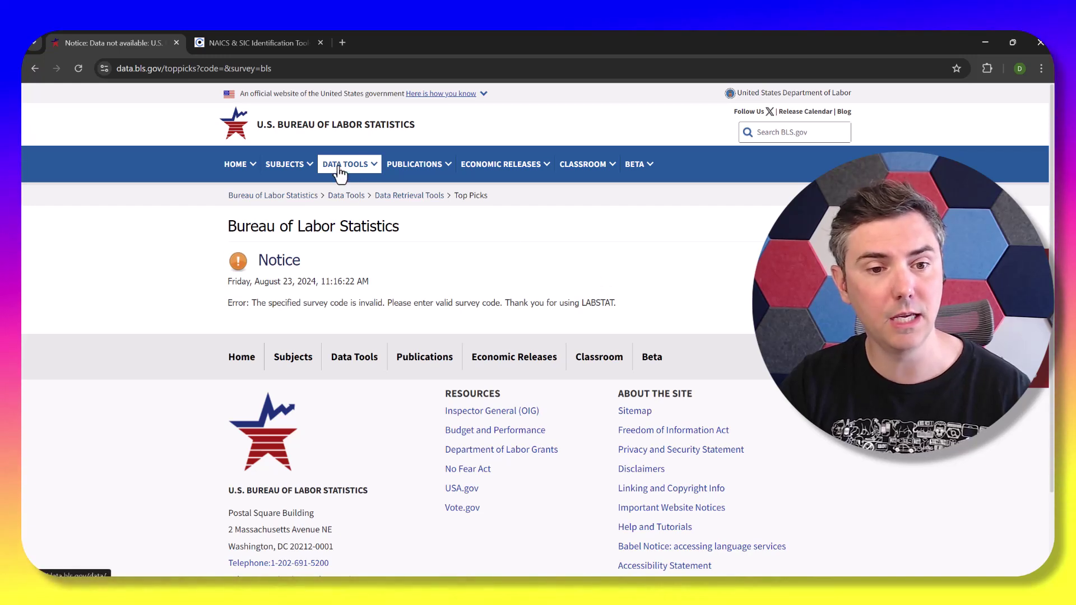
pyautogui.moveTo(301, 168)
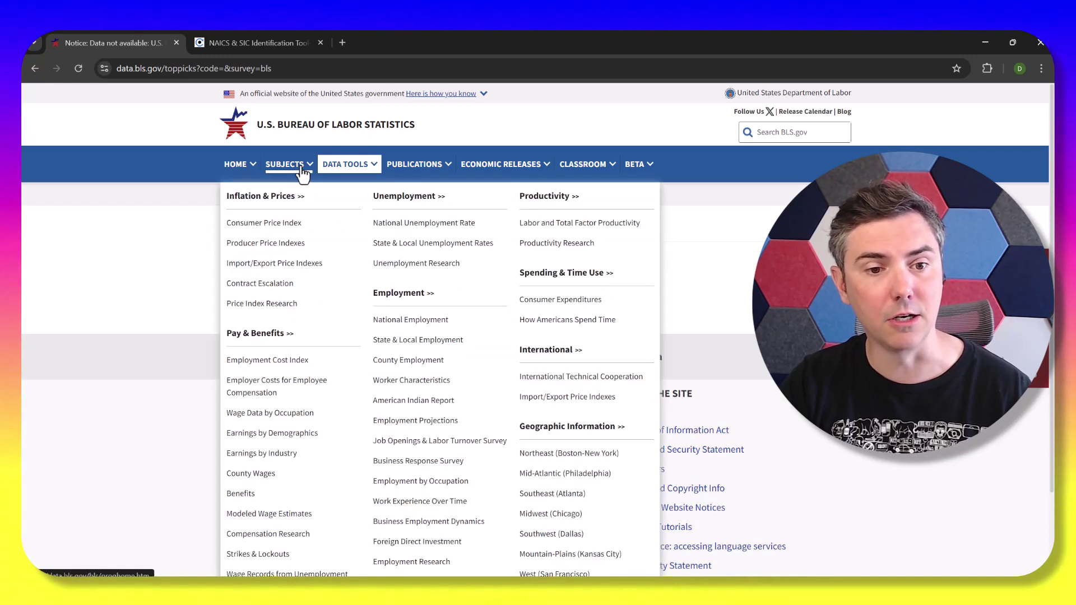
pyautogui.click(300, 247)
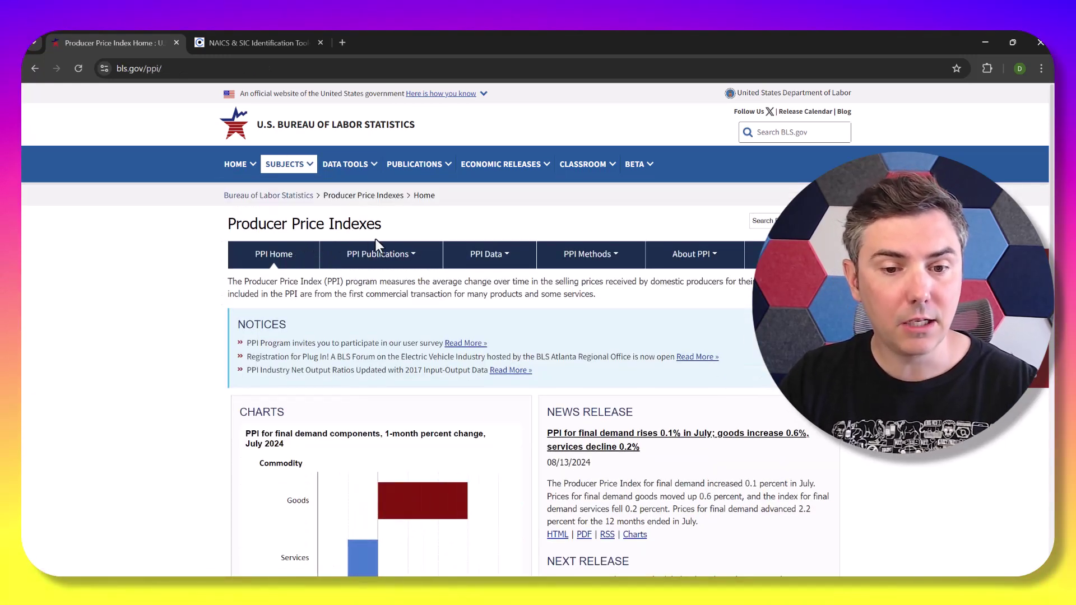
# Step: Check the goods and services bars in the final demand chart, and open the PPI Databases page from the data overview
pyautogui.scroll(-3, 454, 258)
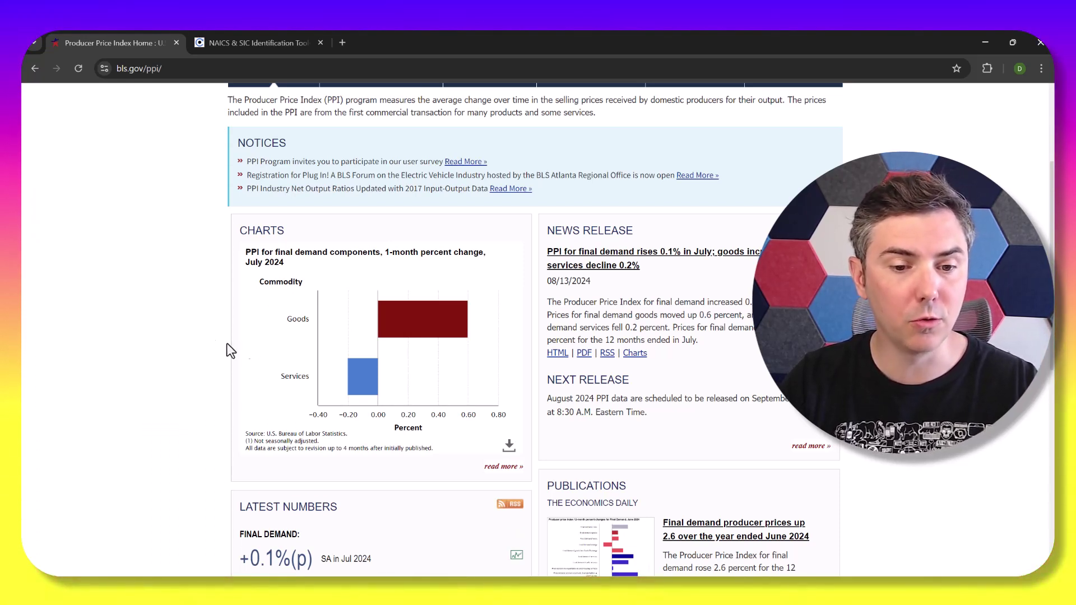
pyautogui.moveTo(457, 334)
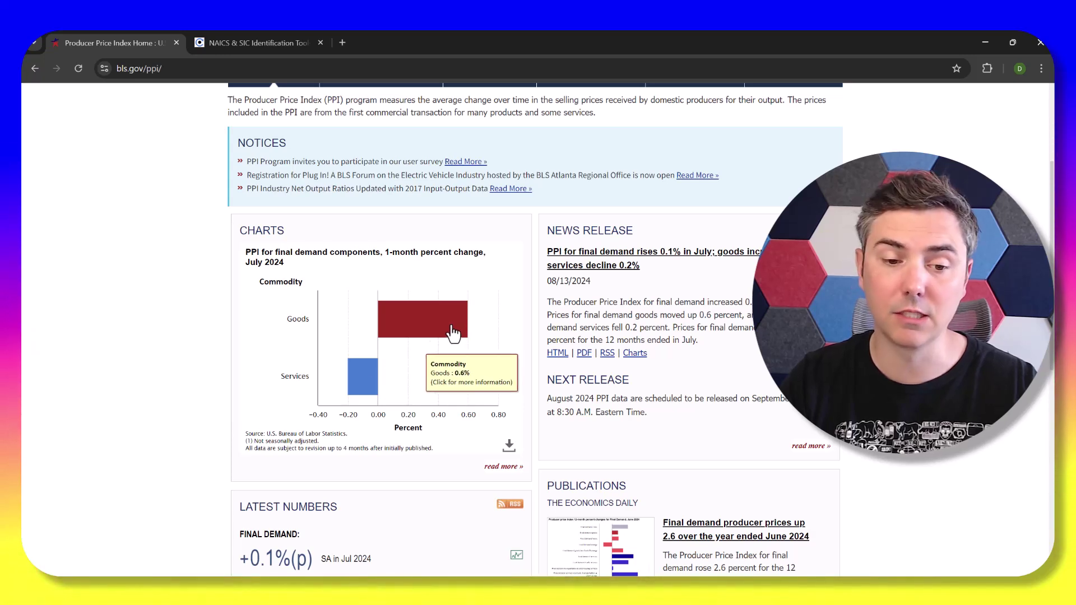
pyautogui.moveTo(356, 382)
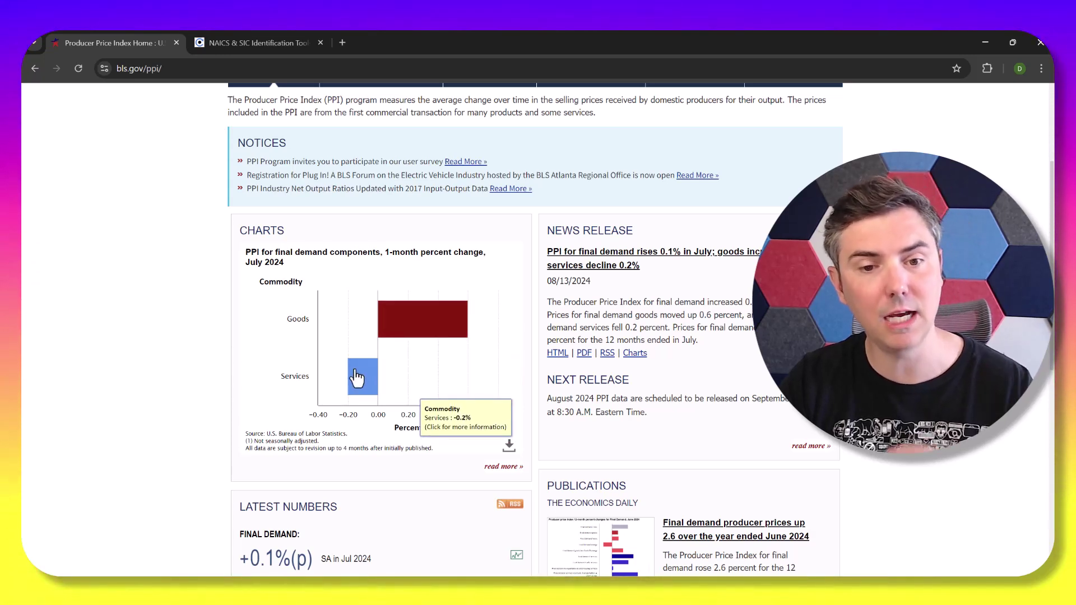
pyautogui.scroll(-5, 354, 350)
pyautogui.scroll(8, 356, 336)
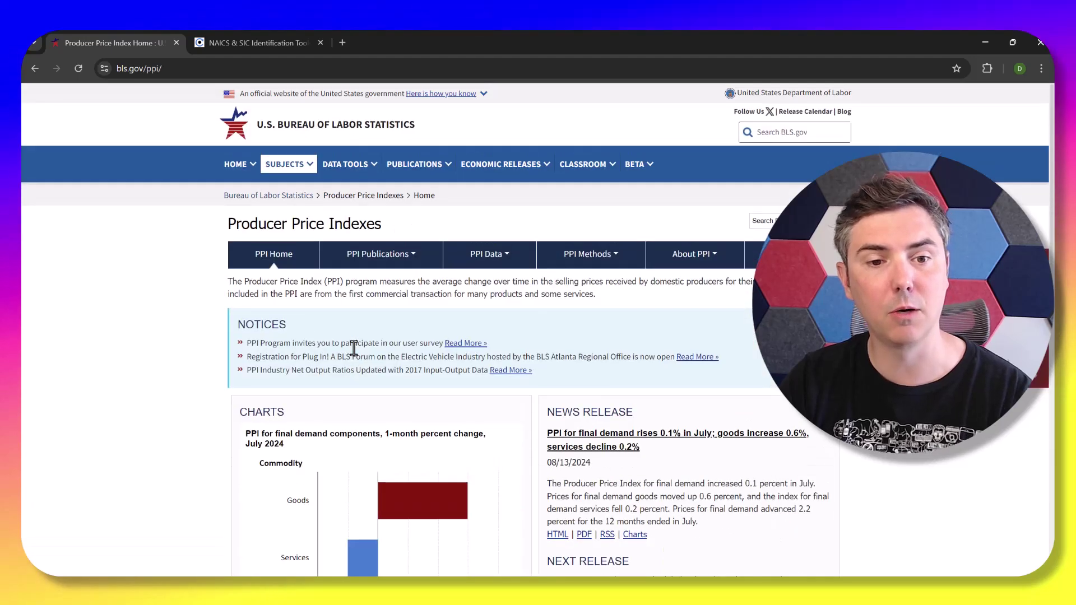
pyautogui.click(486, 256)
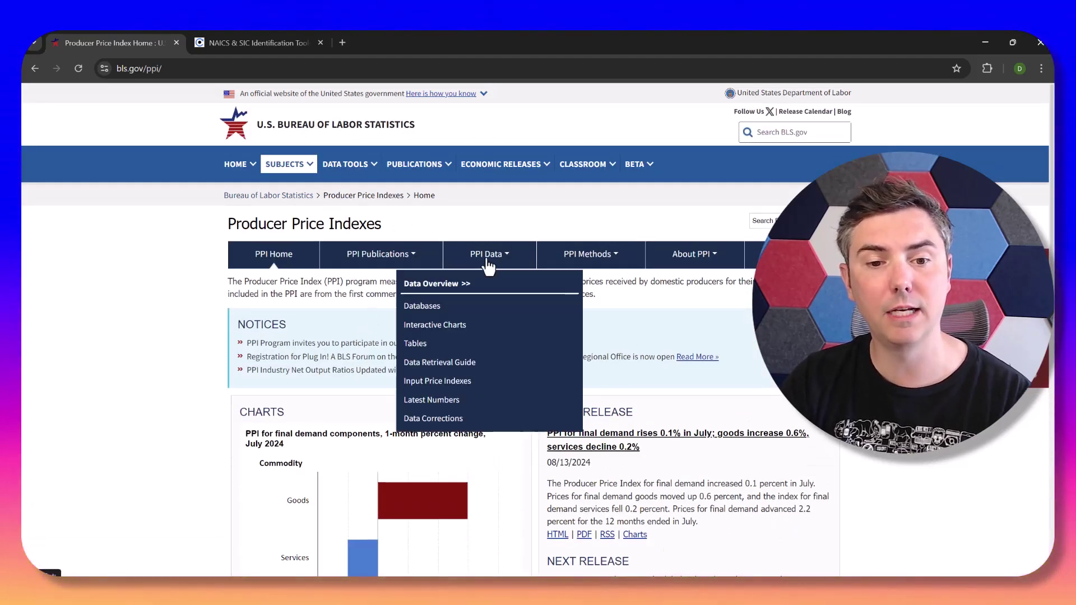
pyautogui.click(437, 284)
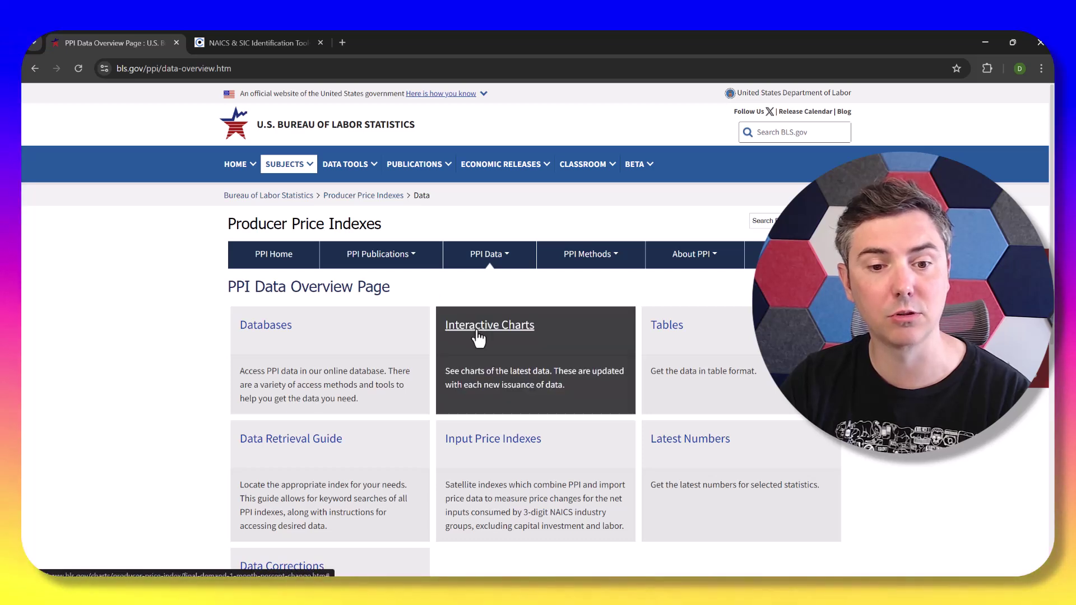
pyautogui.click(268, 330)
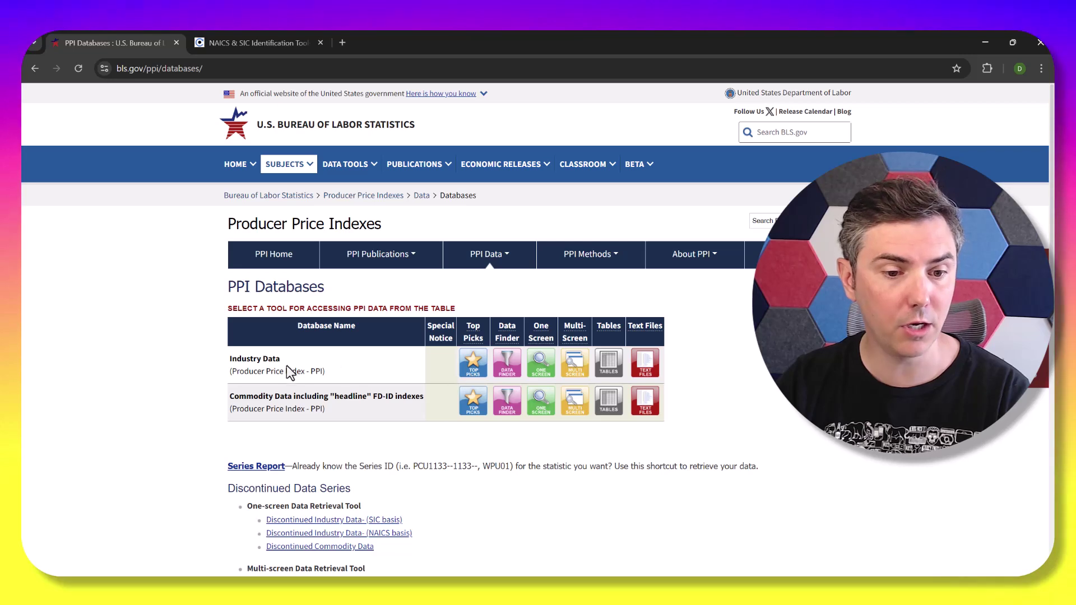
# Step: Open the One Screen search for the PPI Industry Data, enlarge its window and browse the industry list
pyautogui.click(542, 370)
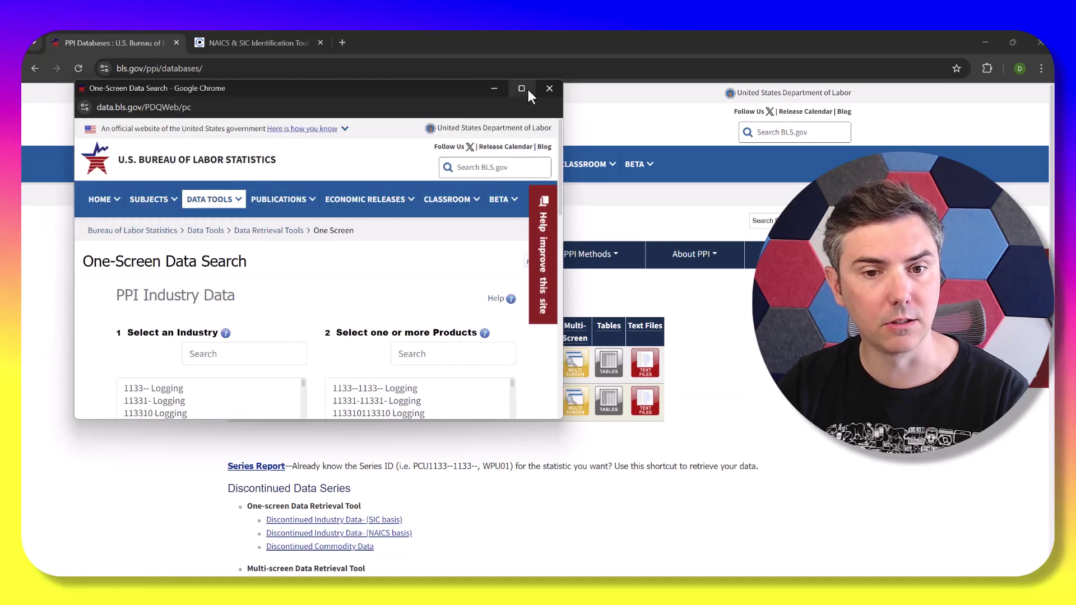
pyautogui.moveTo(560, 419); pyautogui.dragTo(880, 549)
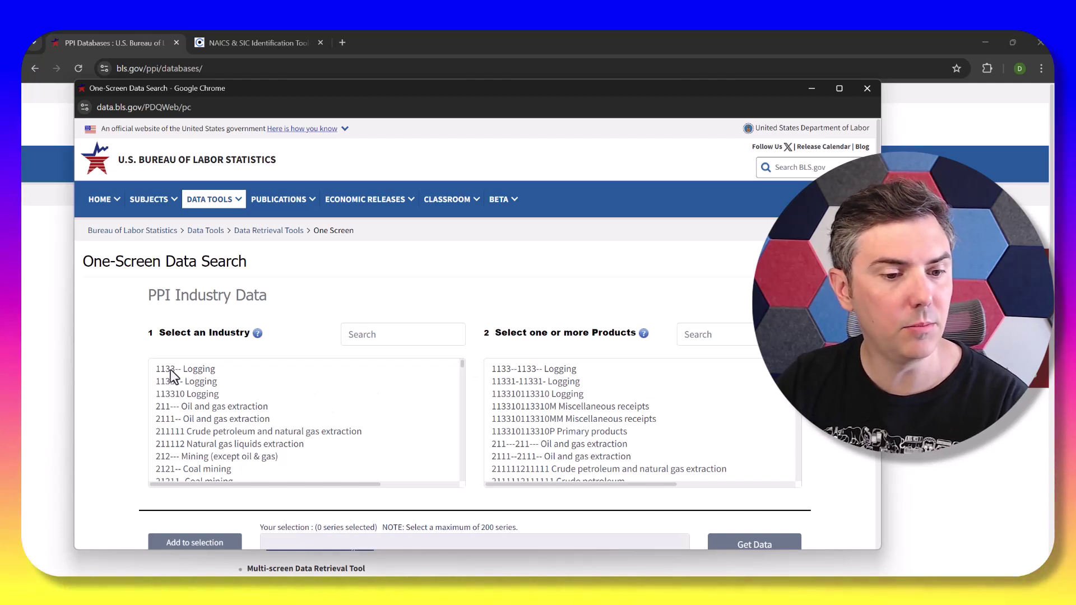
pyautogui.scroll(-1, 180, 404)
pyautogui.scroll(-3, 244, 432)
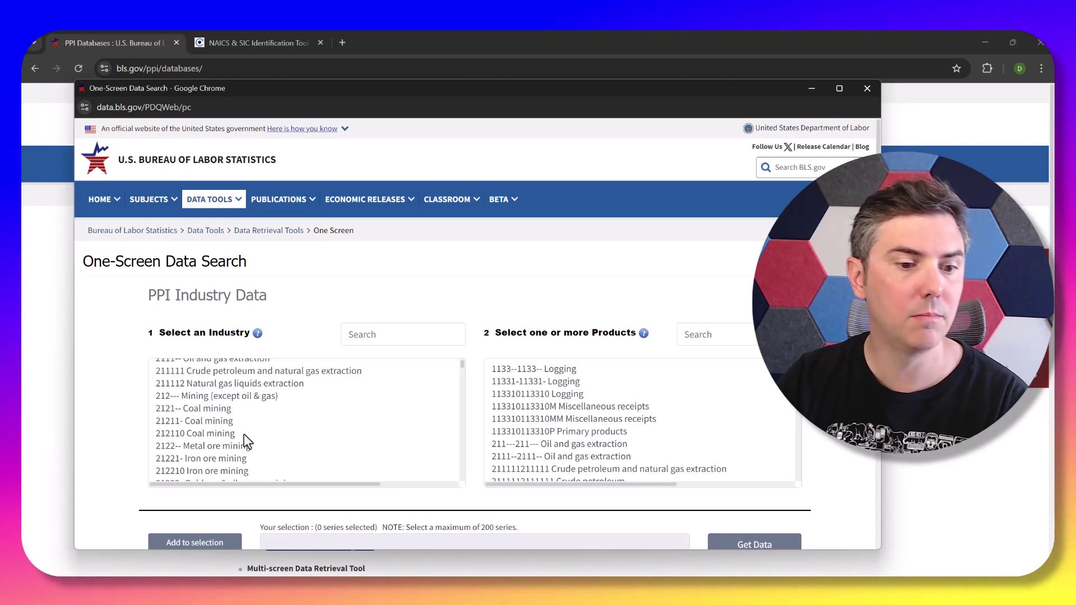
pyautogui.scroll(-4, 255, 439)
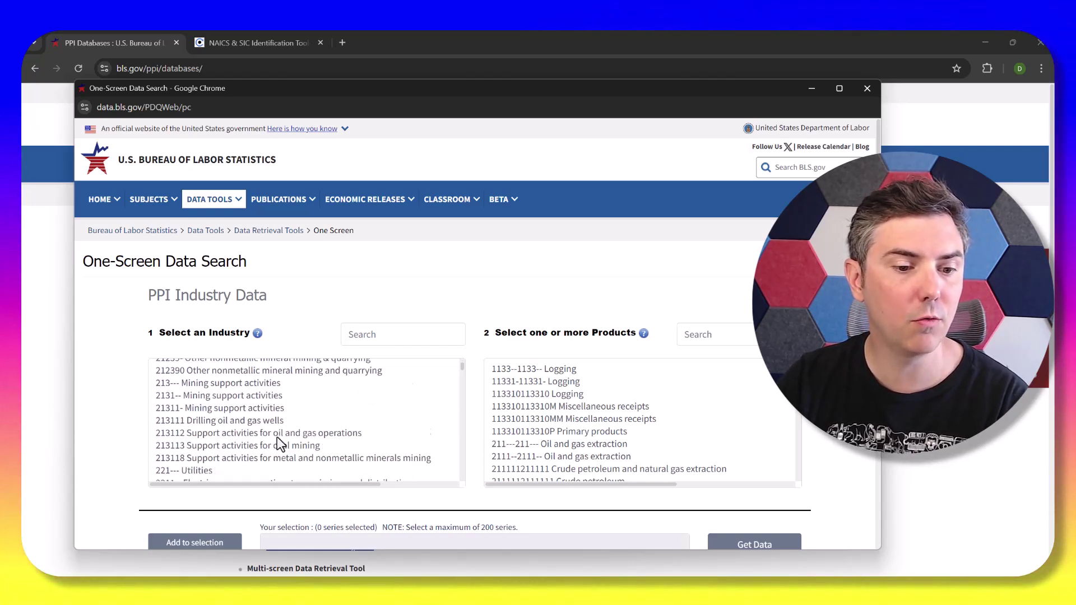
pyautogui.moveTo(463, 368); pyautogui.dragTo(457, 423)
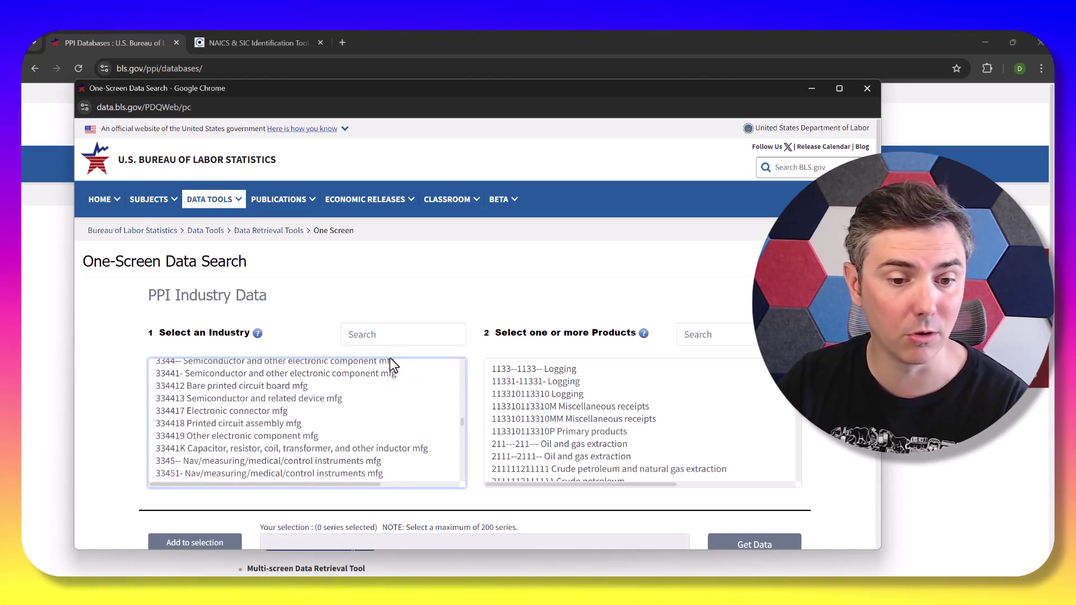
pyautogui.click(393, 332)
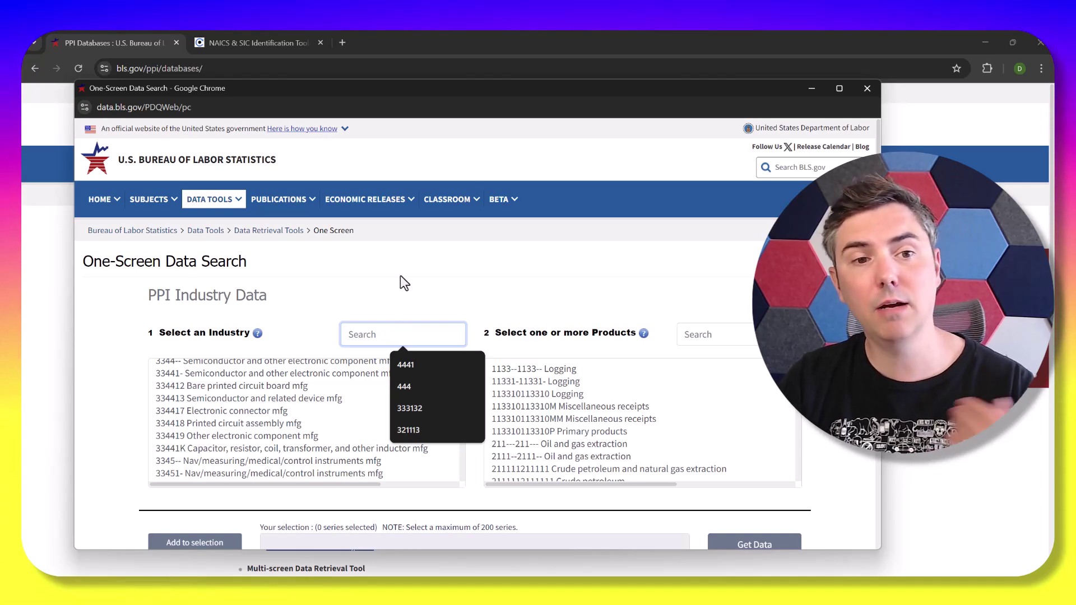
# Step: Switch to the NAICS Association site and open the Manufacturing sector (31-33) from the code drill-down table
pyautogui.click(291, 42)
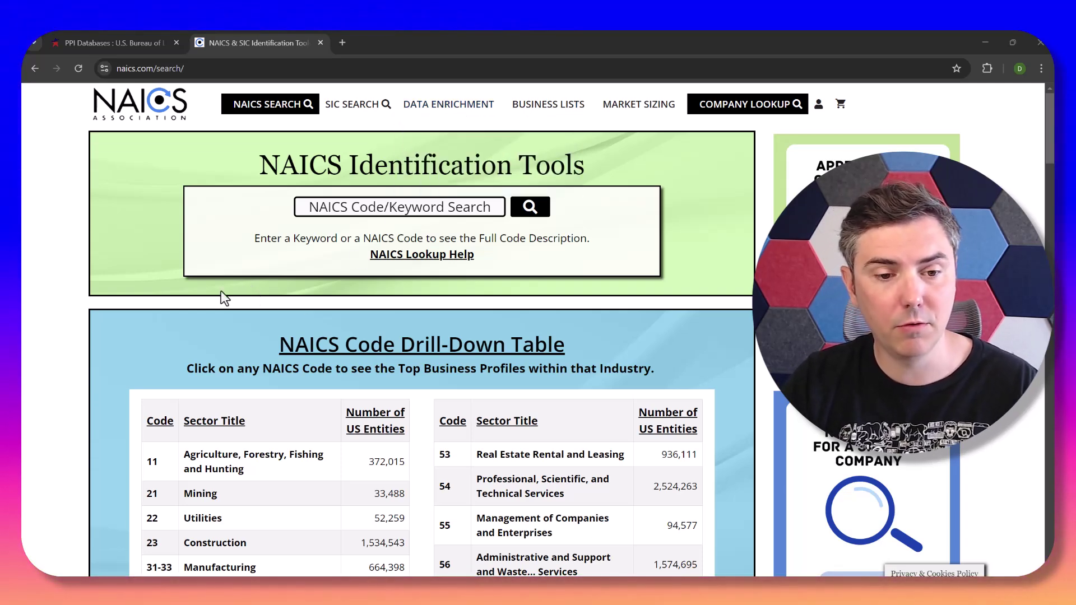
pyautogui.scroll(-2, 215, 314)
pyautogui.scroll(-2, 195, 329)
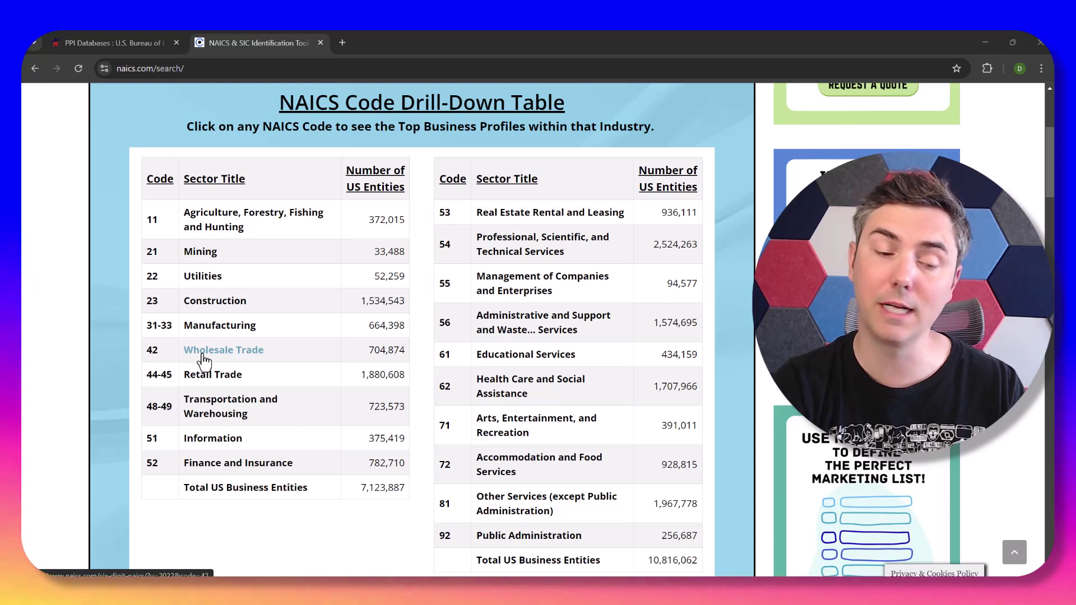
pyautogui.click(215, 327)
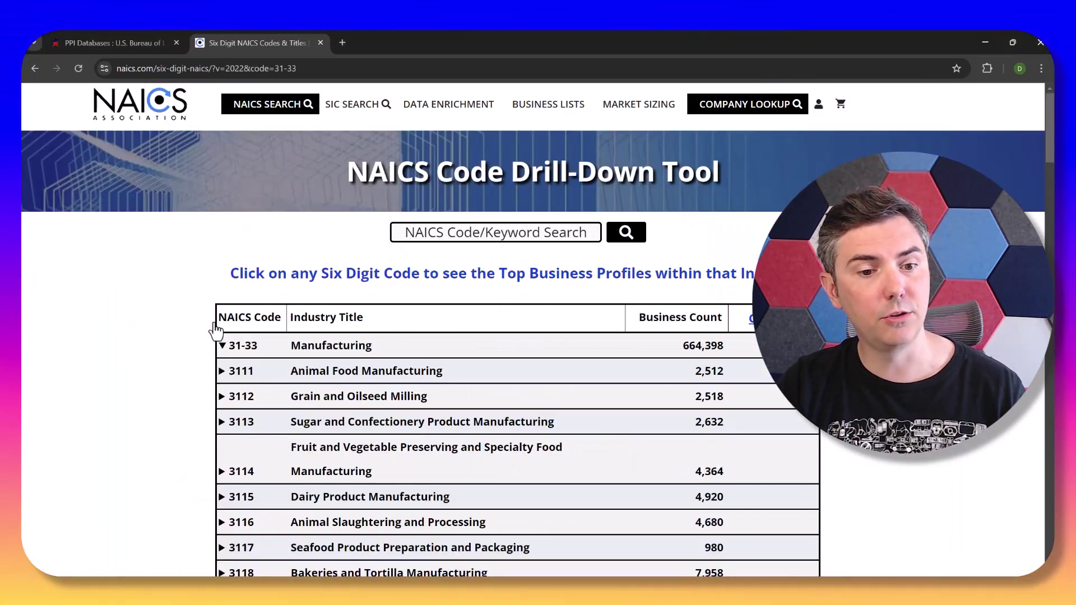
# Step: Collapse the manufacturing code table to four-digit groups and look through the industry titles
pyautogui.scroll(-2, 161, 388)
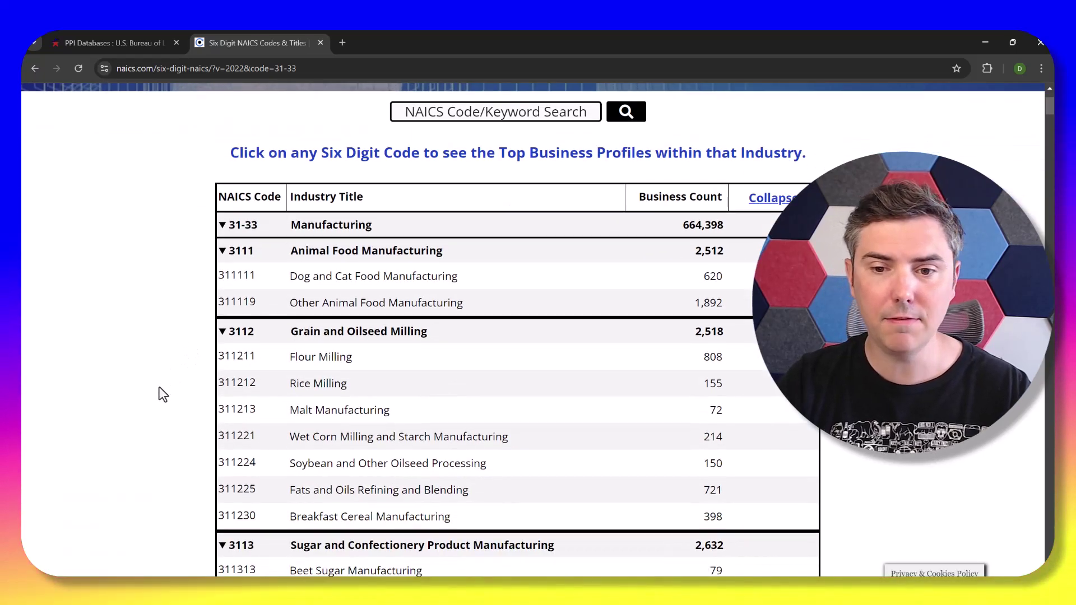
pyautogui.click(785, 197)
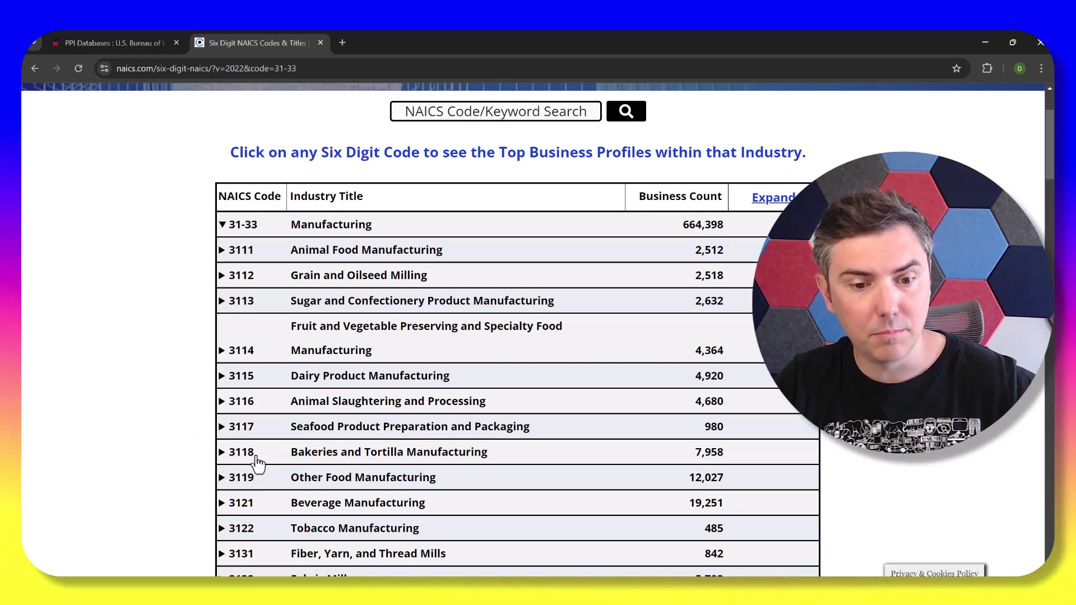
pyautogui.scroll(-4, 272, 453)
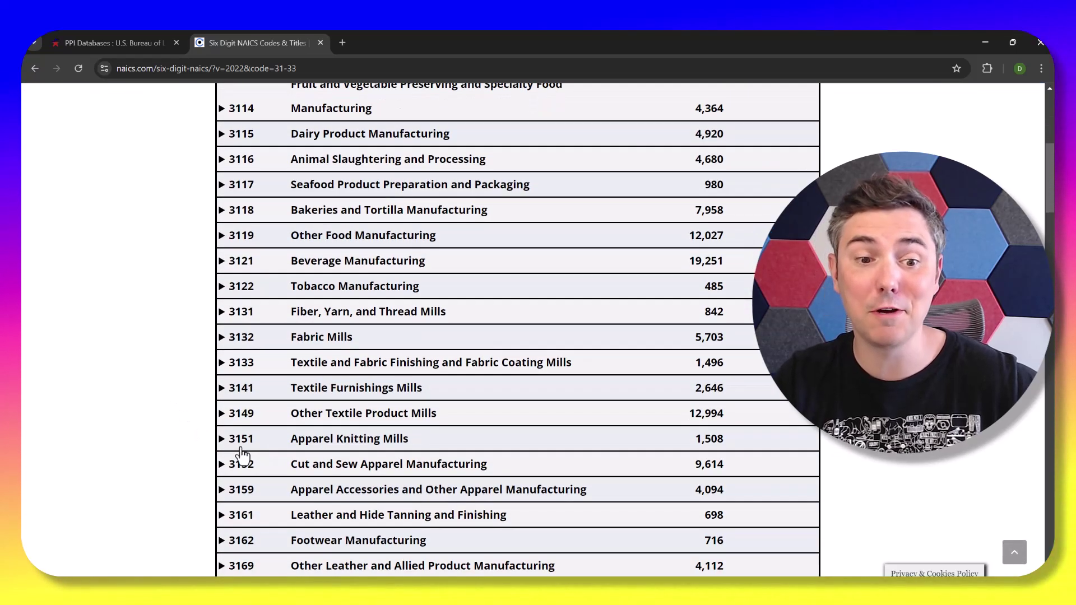
pyautogui.scroll(-2, 514, 416)
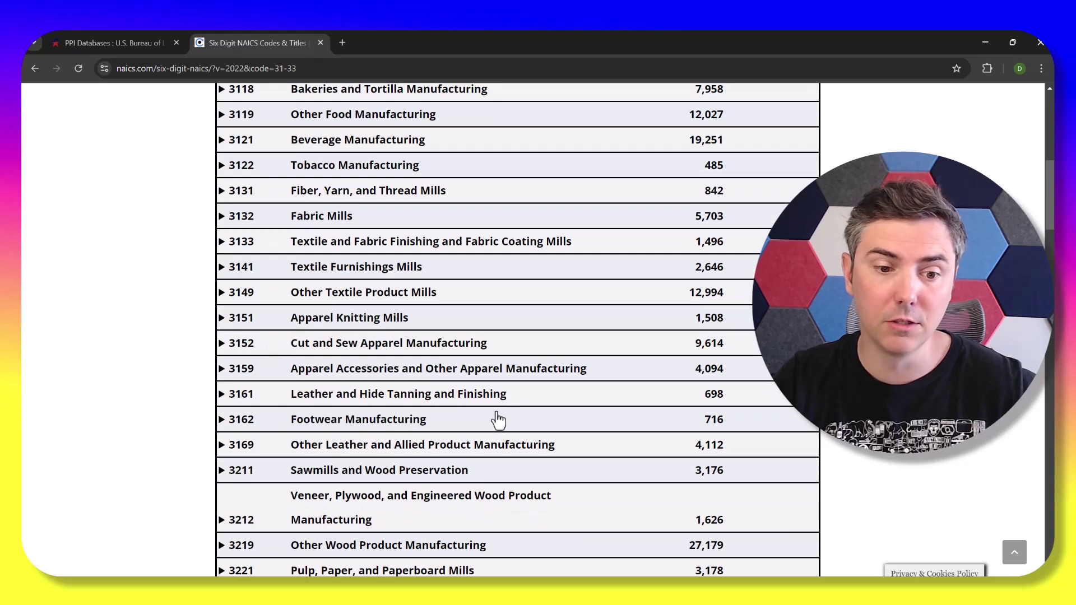
pyautogui.scroll(-1, 529, 454)
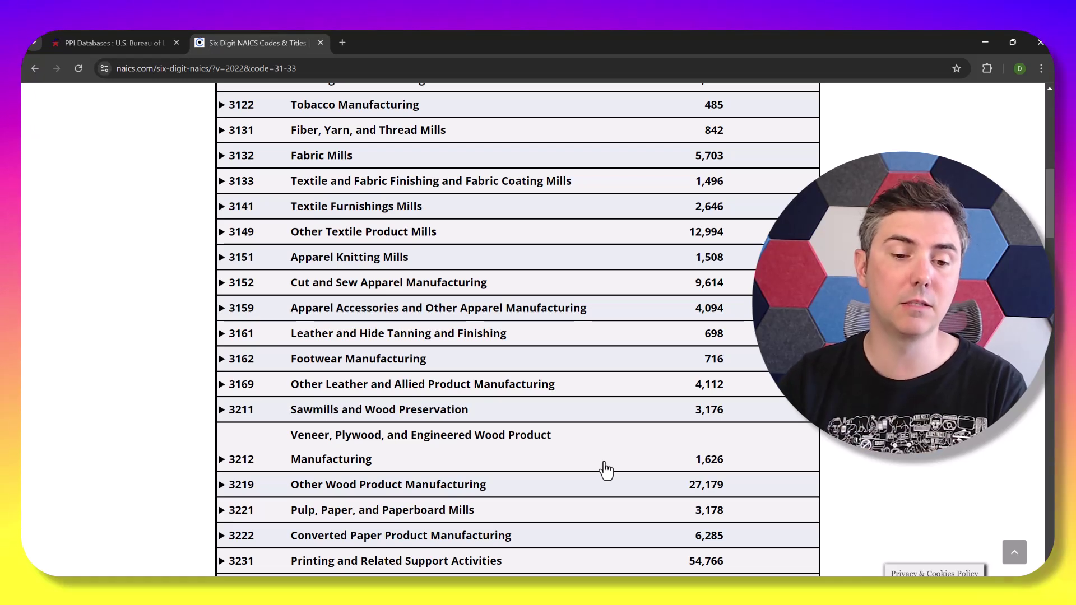
pyautogui.scroll(10, 488, 384)
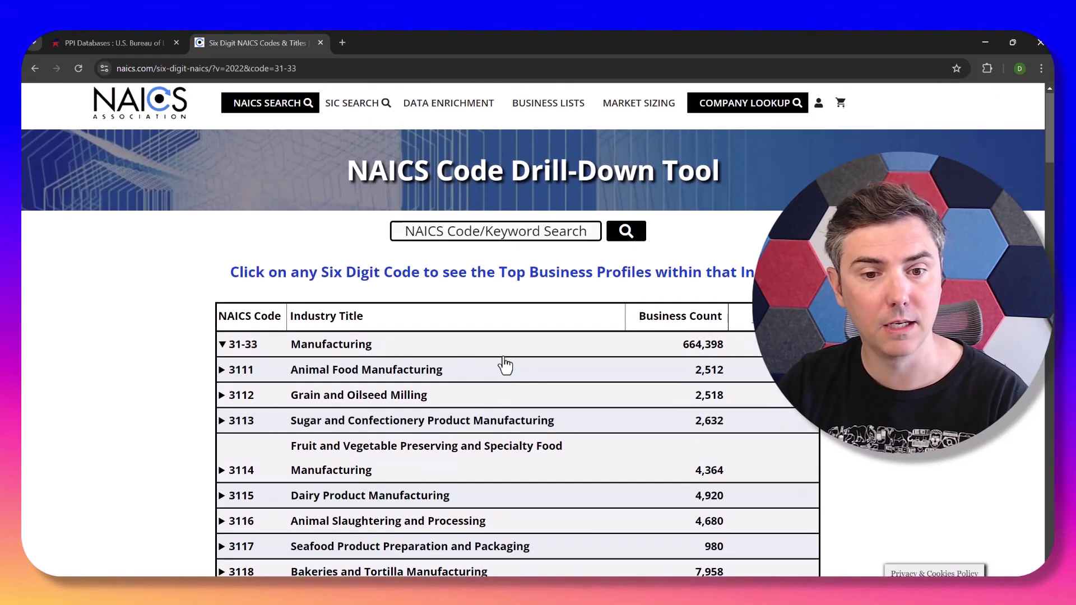
# Step: Search the NAICS codes for "roofing" and review the matching industry codes and keywords
pyautogui.click(517, 236)
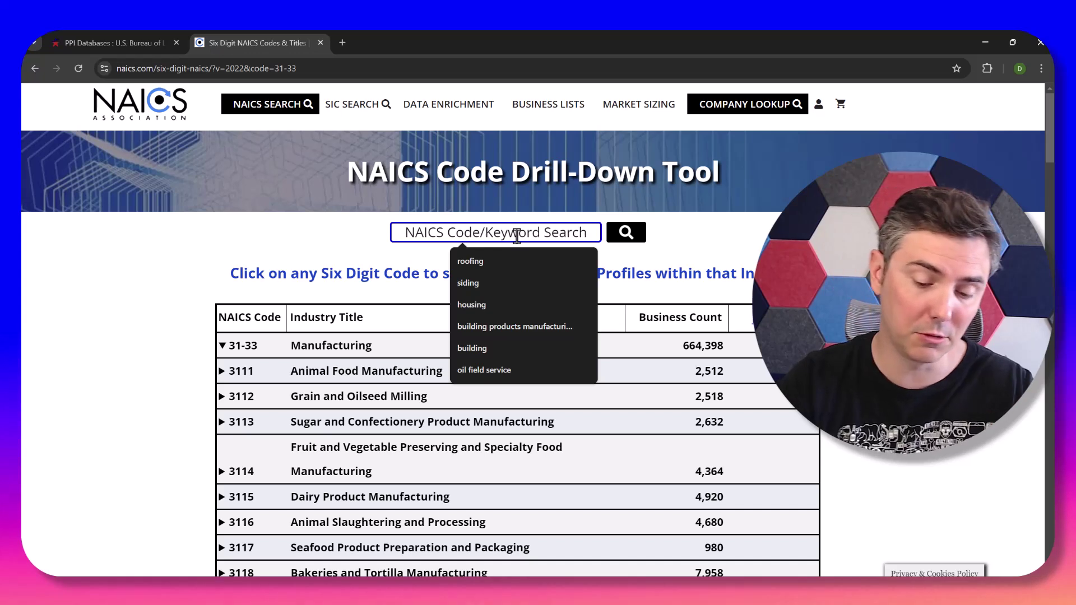
pyautogui.click(475, 259)
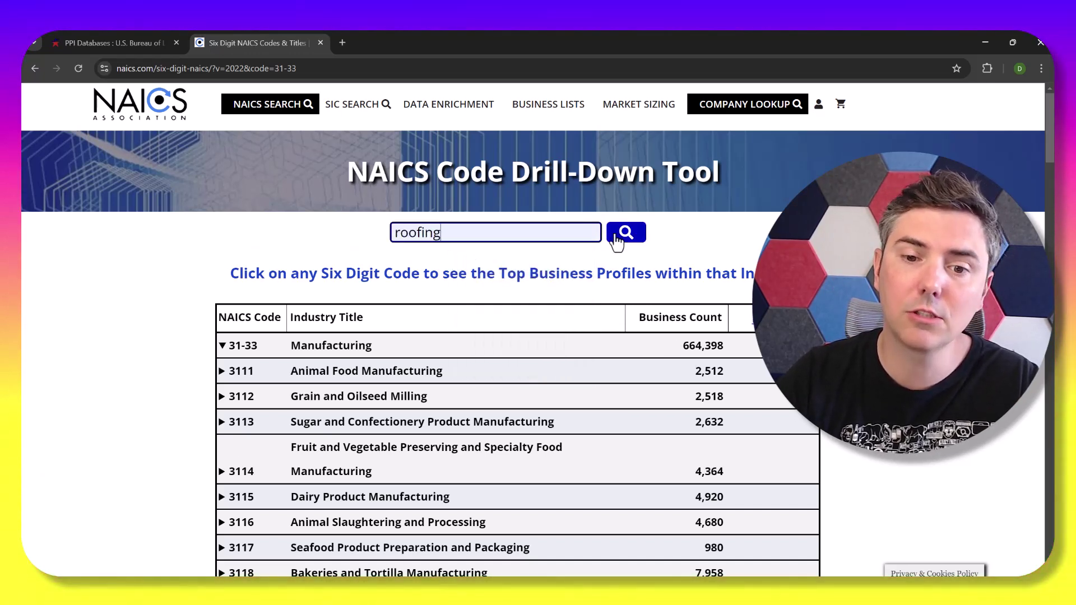
pyautogui.click(617, 236)
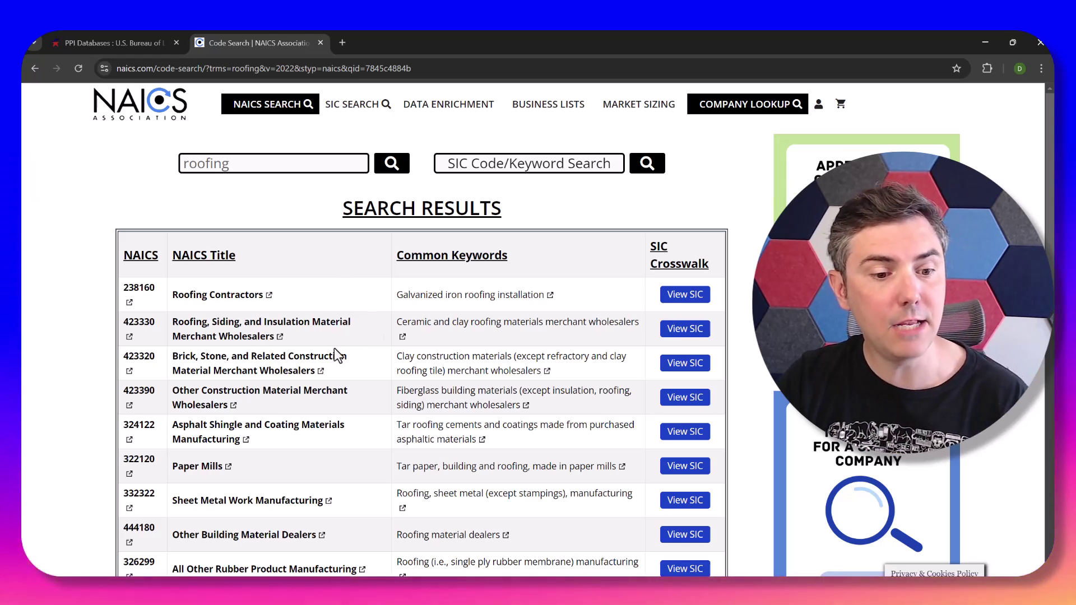
pyautogui.scroll(-3, 334, 356)
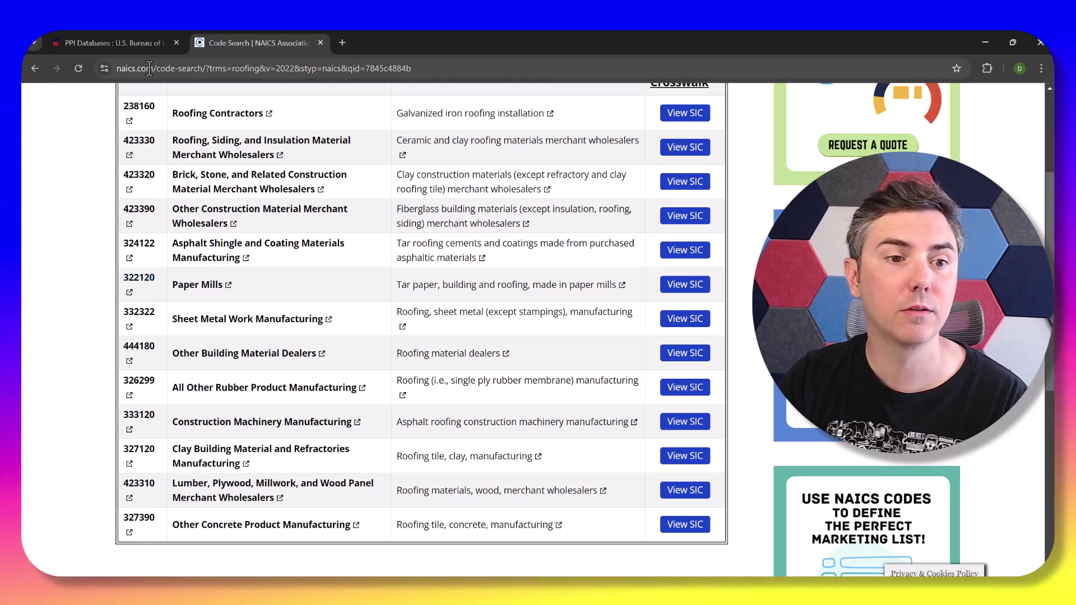
# Step: Return to the PPI databases, reopen the Industry Data One Screen search, and find and select industry 322120 Paper mills
pyautogui.click(144, 46)
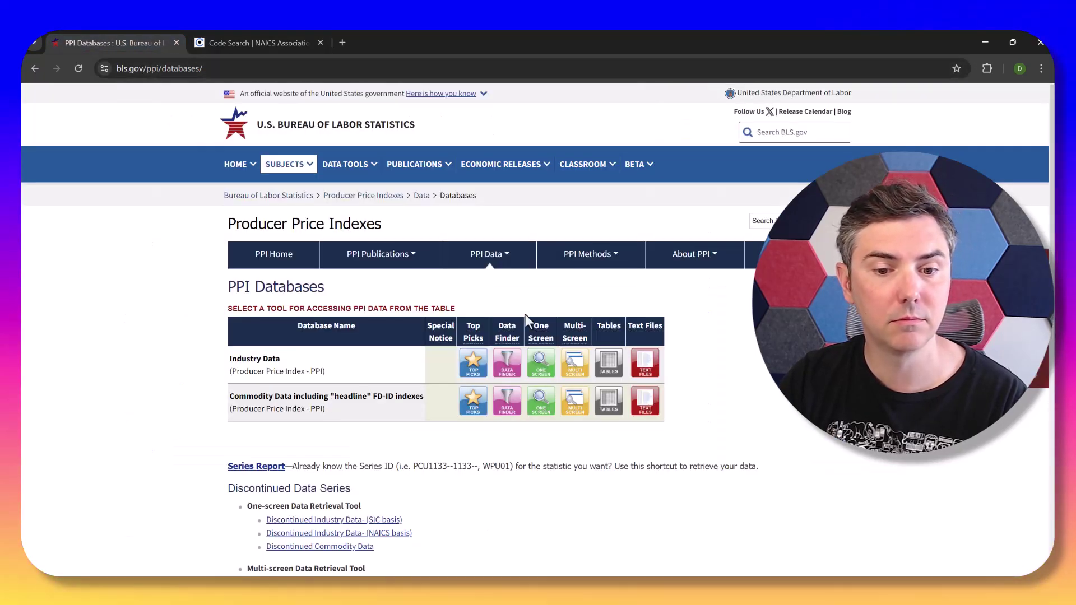
pyautogui.click(543, 370)
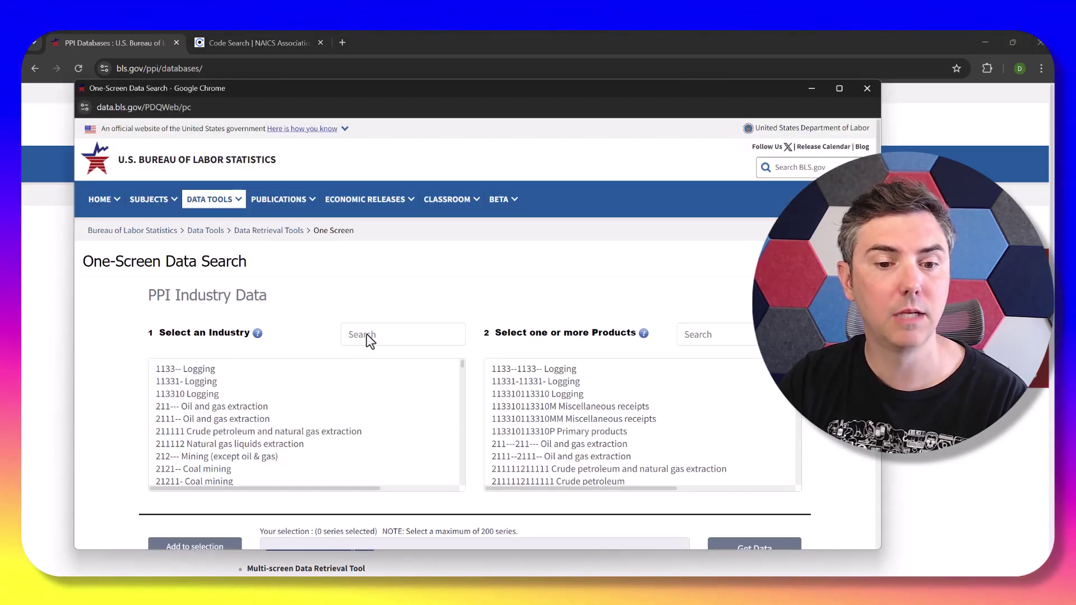
pyautogui.click(385, 335)
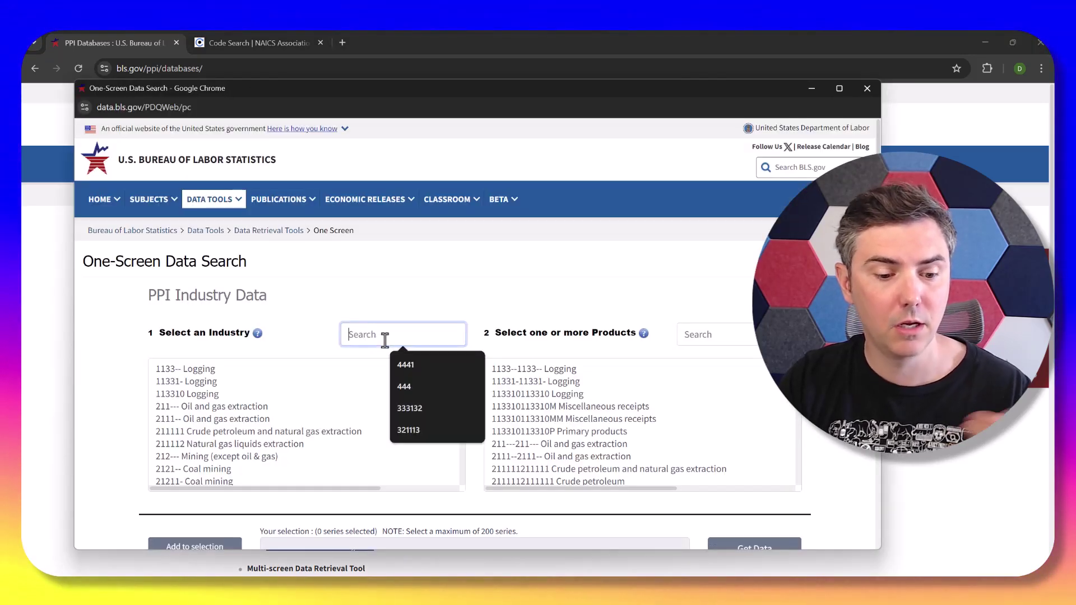
pyautogui.write('322120')
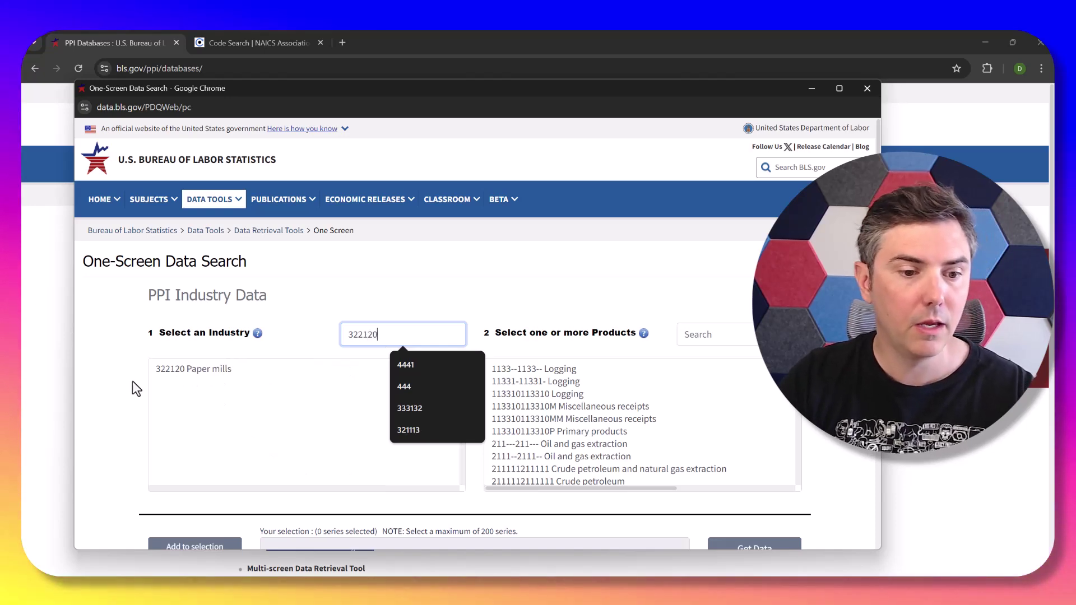
pyautogui.click(175, 369)
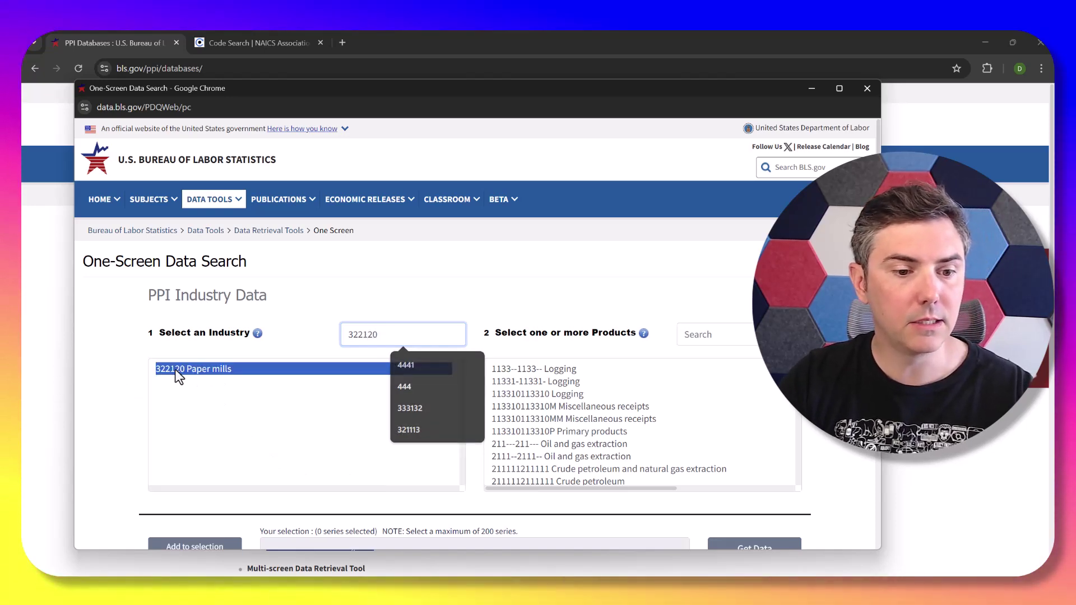
# Step: Maximize the search window and add the Paper mills and Construction paper product series of industry 322120 to the selection
pyautogui.click(839, 89)
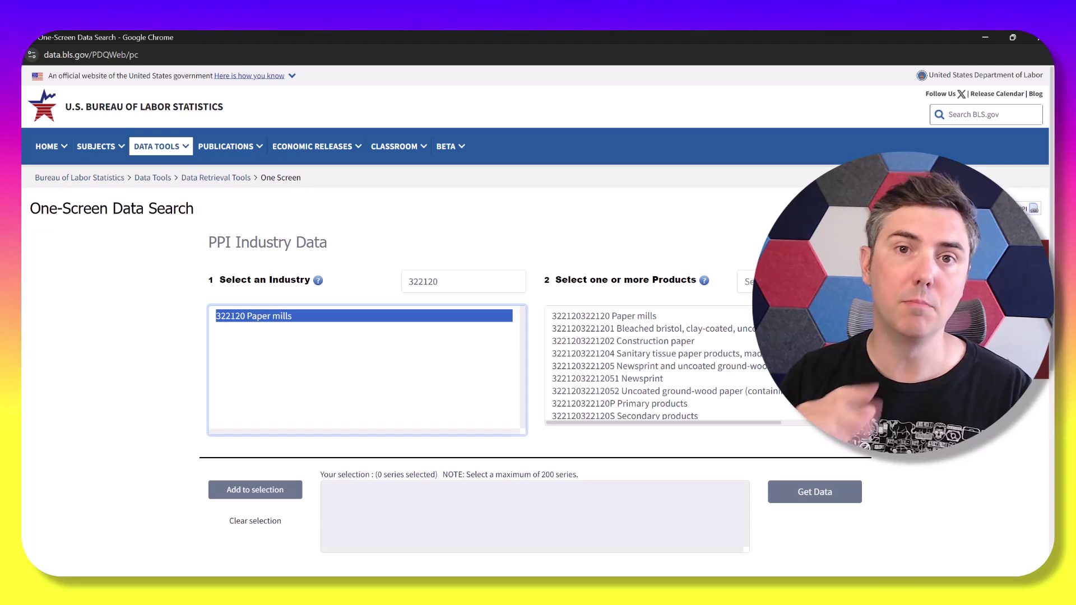
pyautogui.click(655, 317)
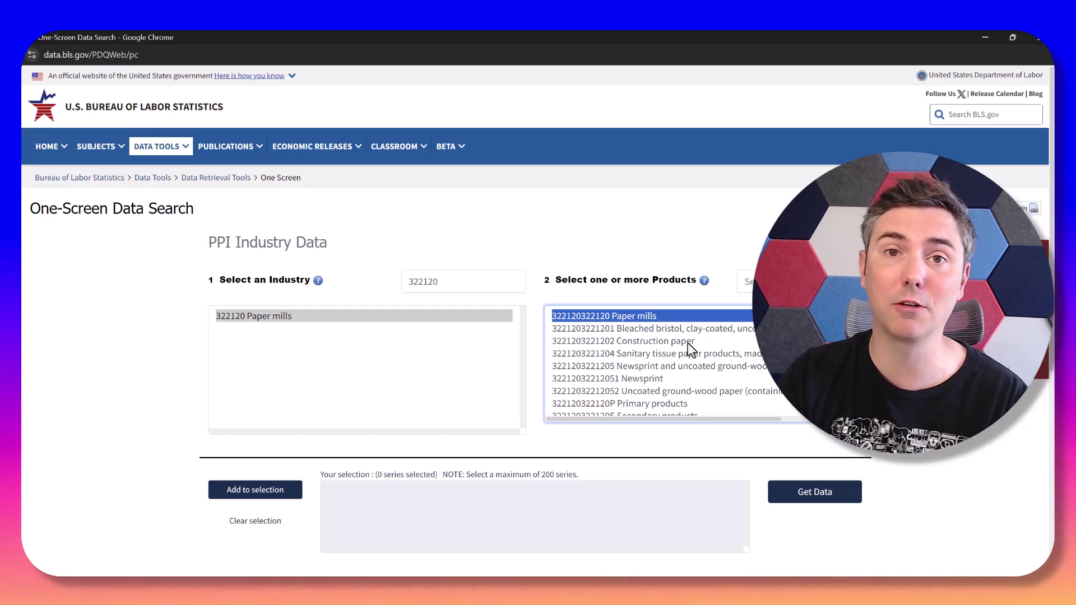
pyautogui.click(251, 491)
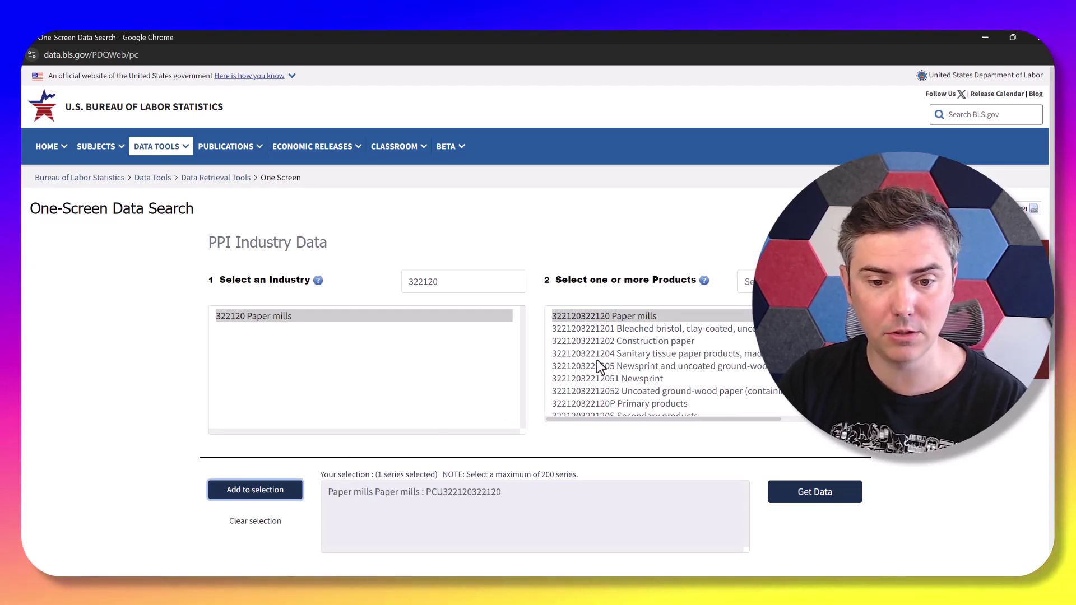
pyautogui.click(620, 342)
pyautogui.click(256, 483)
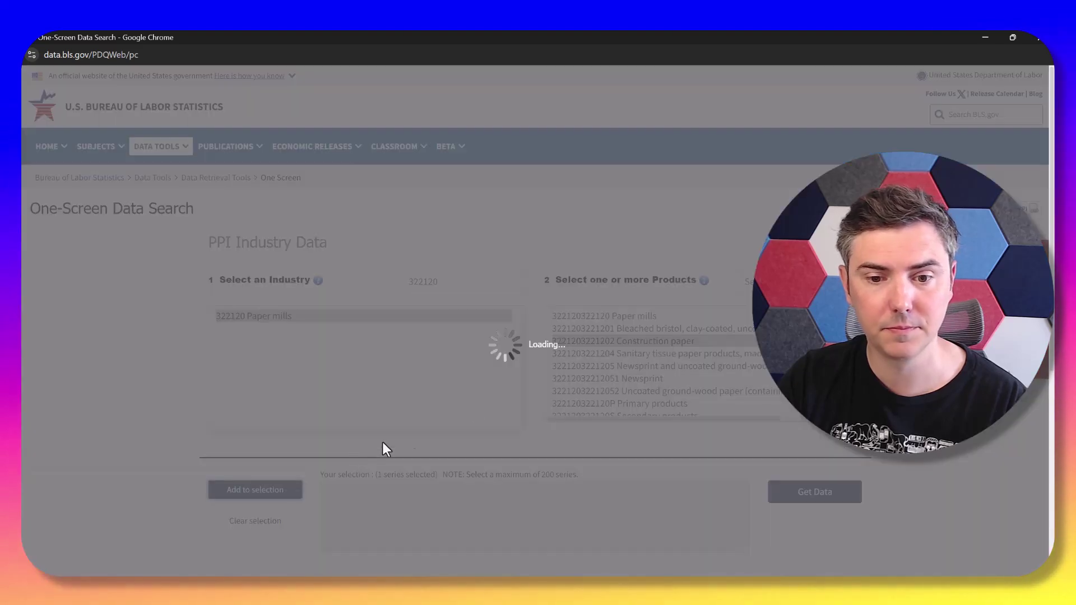
# Step: Add the Sanitary tissue paper products and Primary products series to the selection and retrieve the data for all selected series
pyautogui.click(590, 356)
pyautogui.click(234, 486)
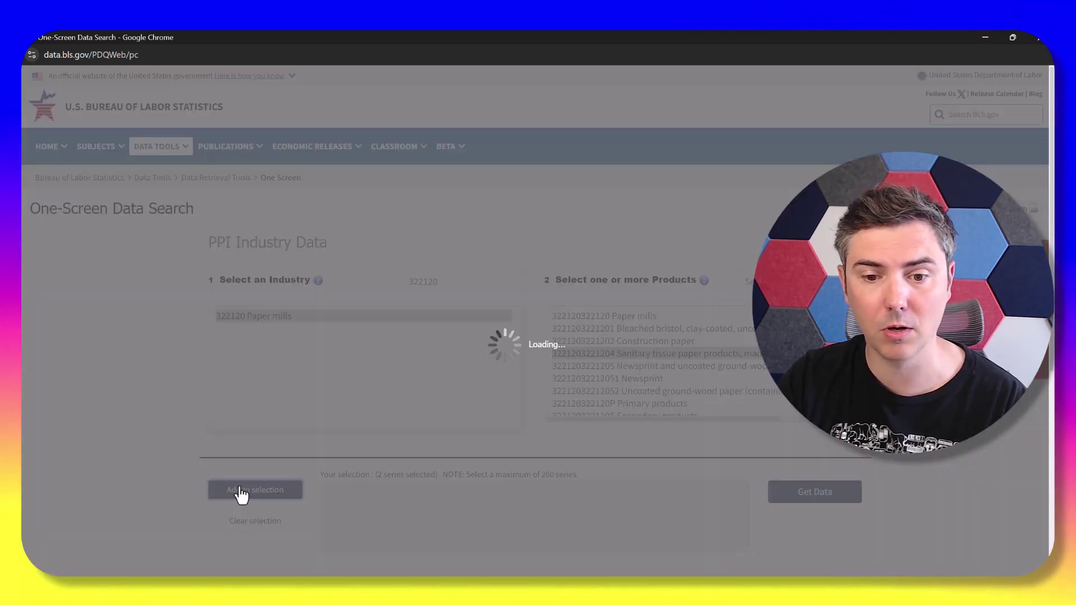
pyautogui.scroll(-1, 622, 365)
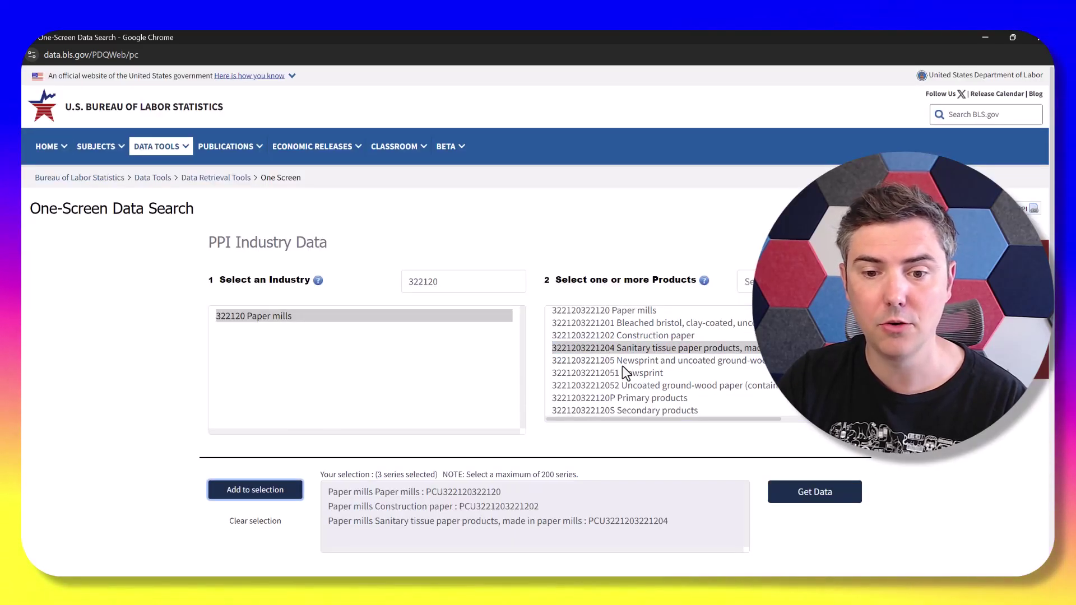
pyautogui.click(594, 396)
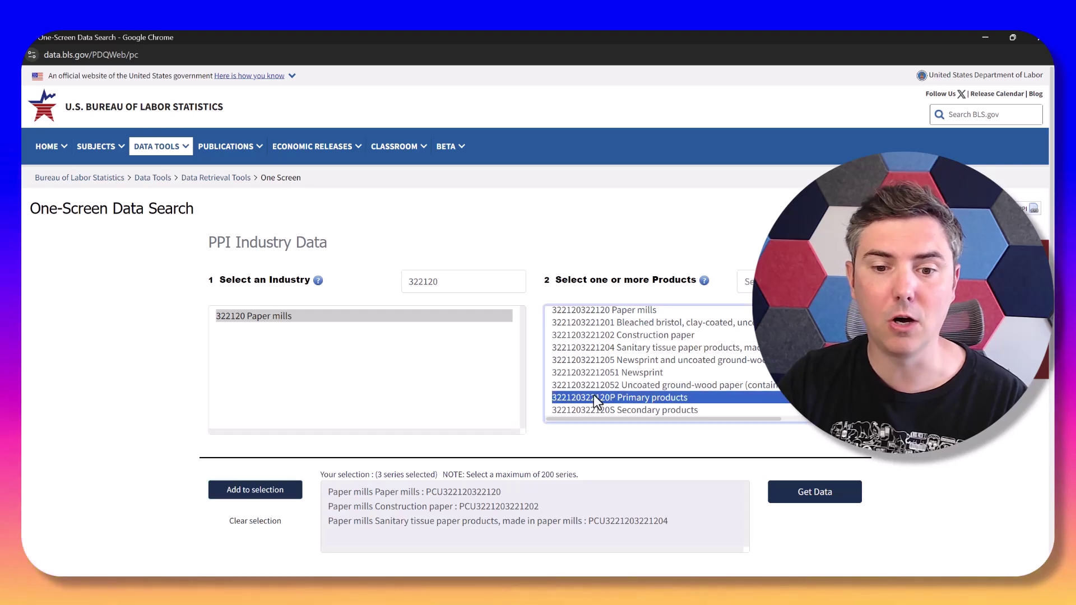
pyautogui.click(265, 495)
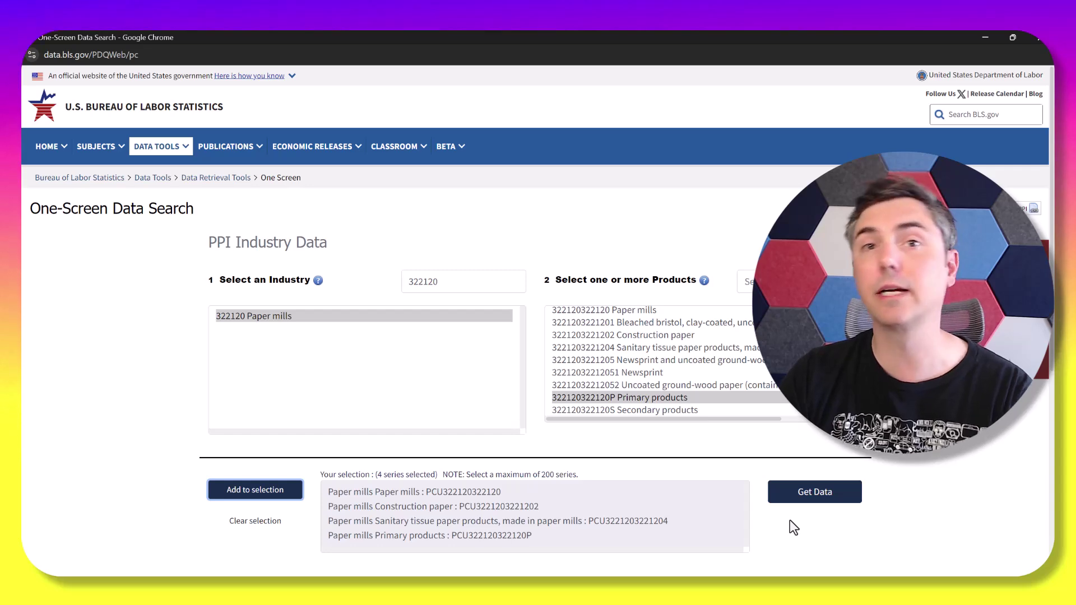
pyautogui.click(837, 501)
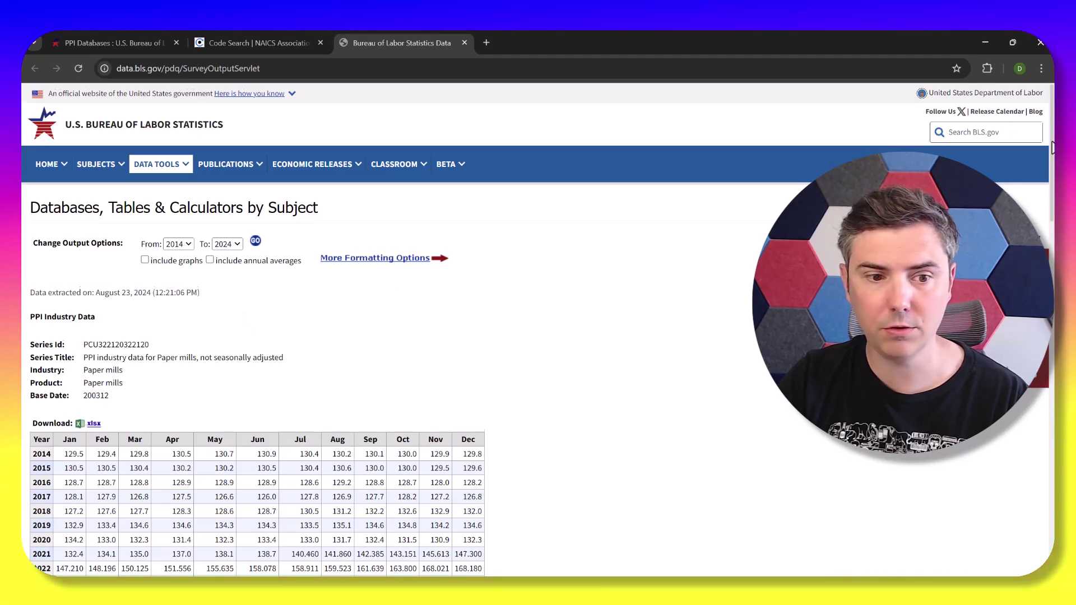
# Step: Look through the monthly index tables of the four series and examine the preliminary 2024 values for Paper mills
pyautogui.scroll(-2, 1053, 185)
pyautogui.scroll(-12, 1053, 185)
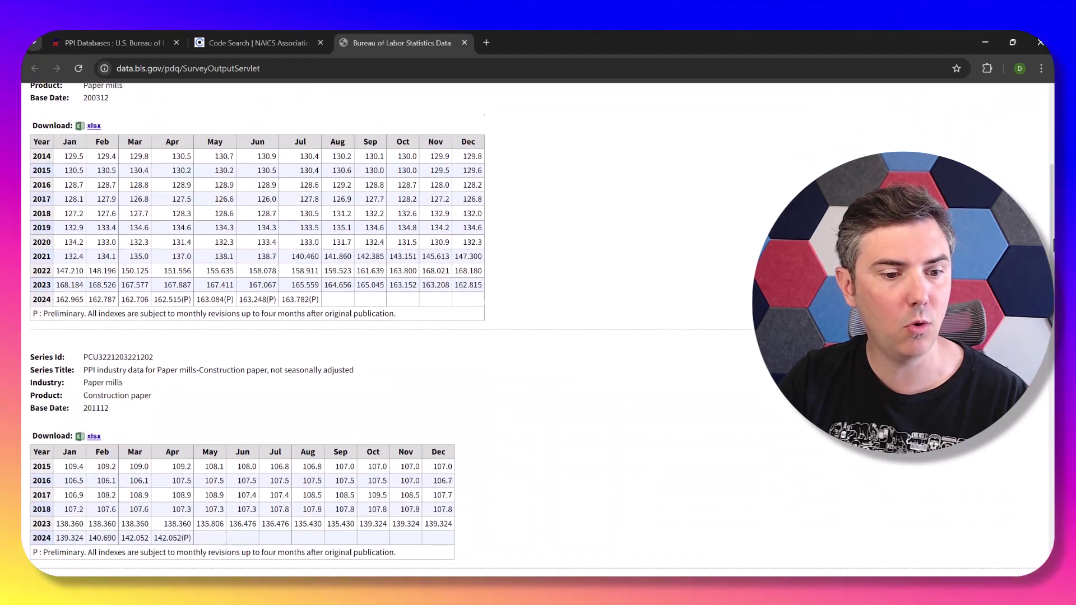
pyautogui.scroll(-6, 1053, 185)
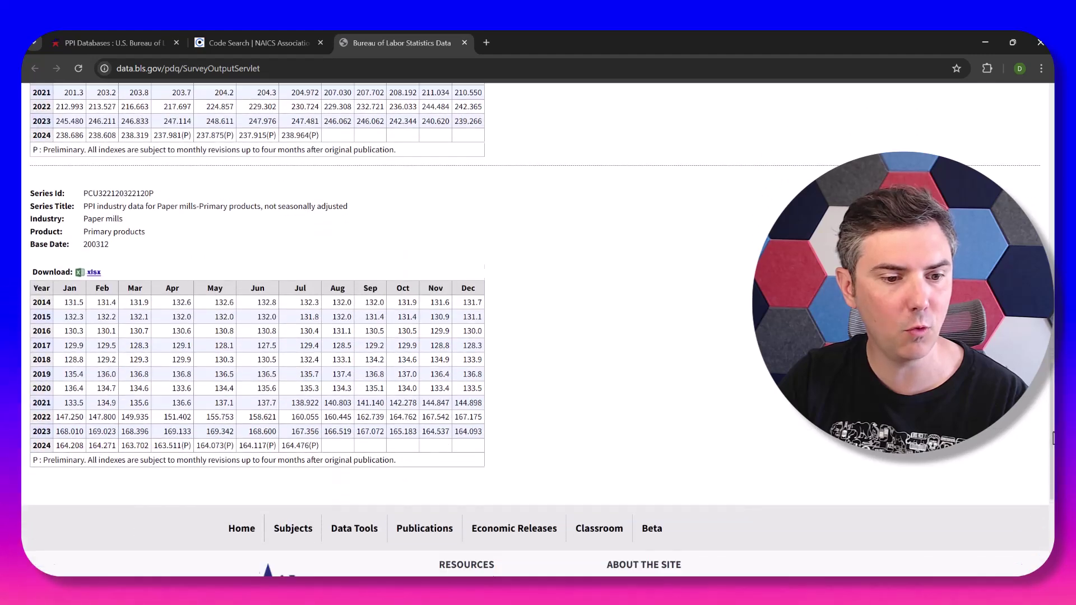
pyautogui.scroll(20, 207, 267)
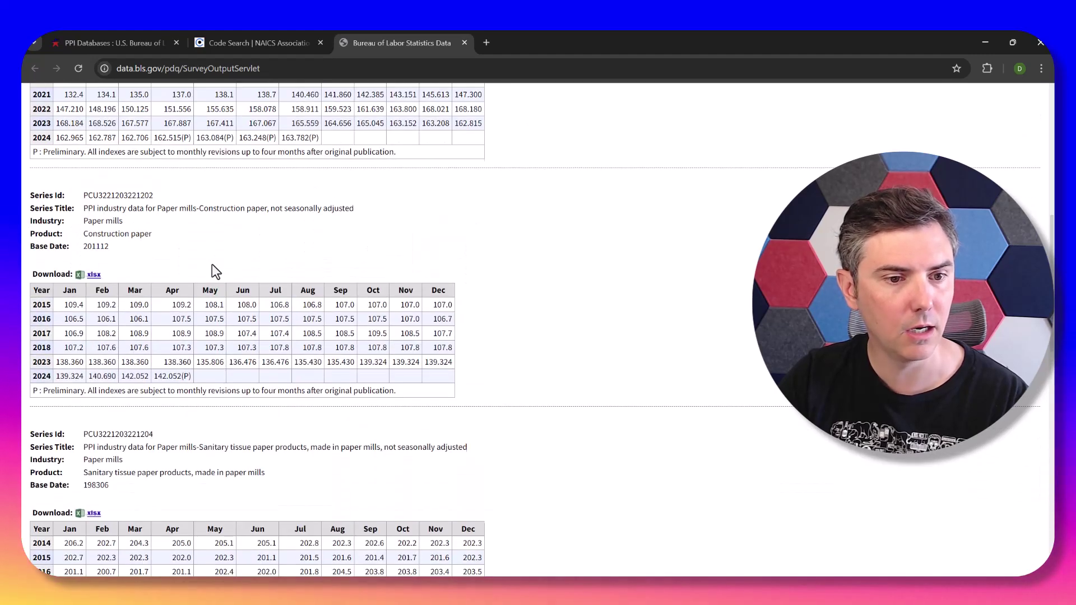
pyautogui.scroll(1, 493, 266)
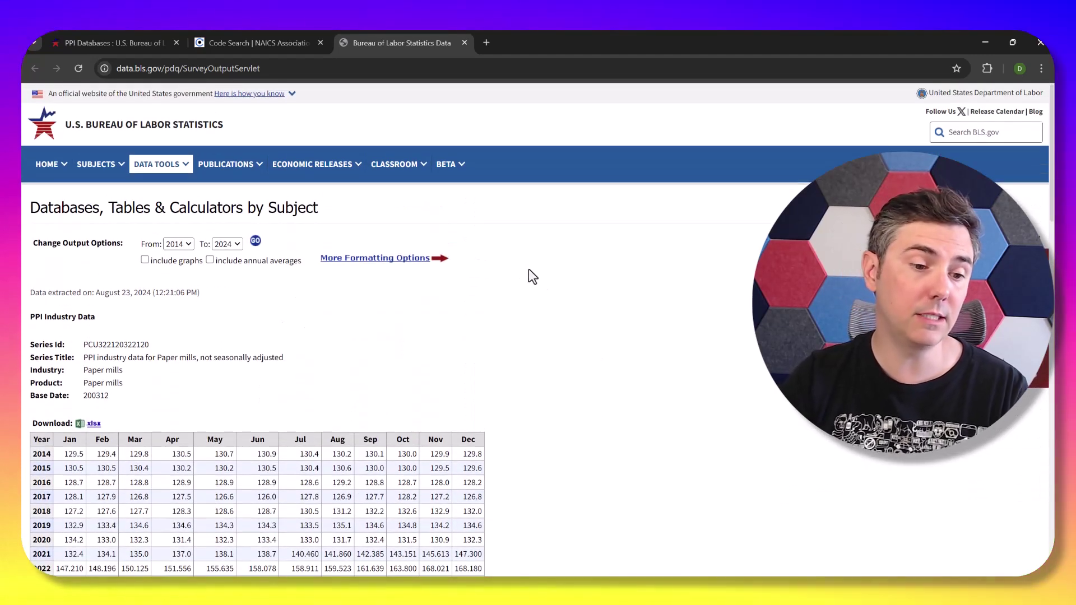
pyautogui.scroll(-1, 571, 305)
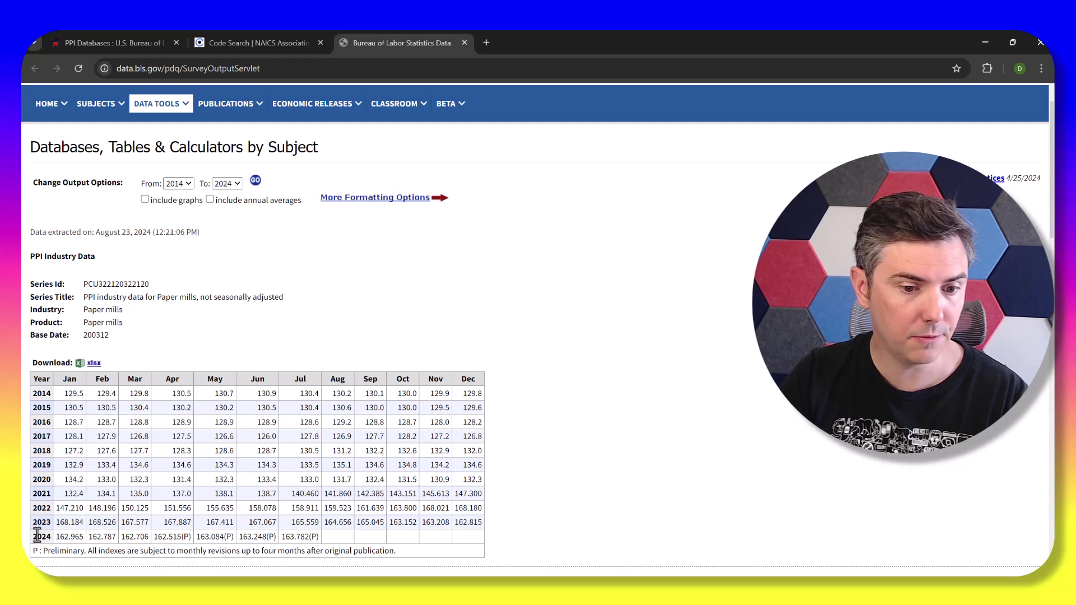
pyautogui.moveTo(162, 537); pyautogui.dragTo(309, 532)
pyautogui.click(434, 534)
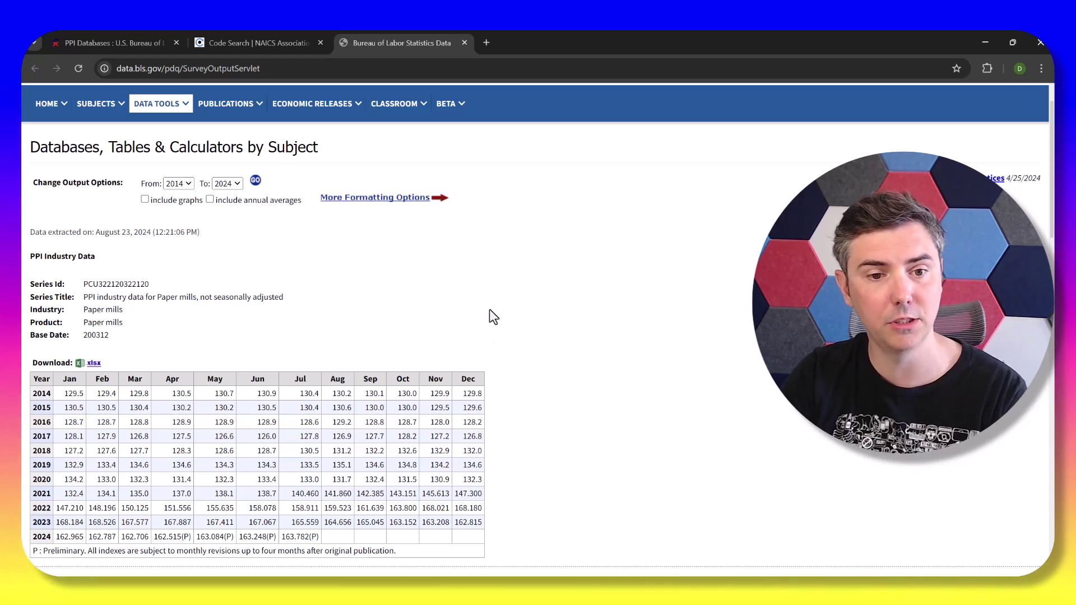
# Step: Refresh the output with graphs and annual averages included, and review the Paper mills and Construction paper charts
pyautogui.scroll(2, 490, 309)
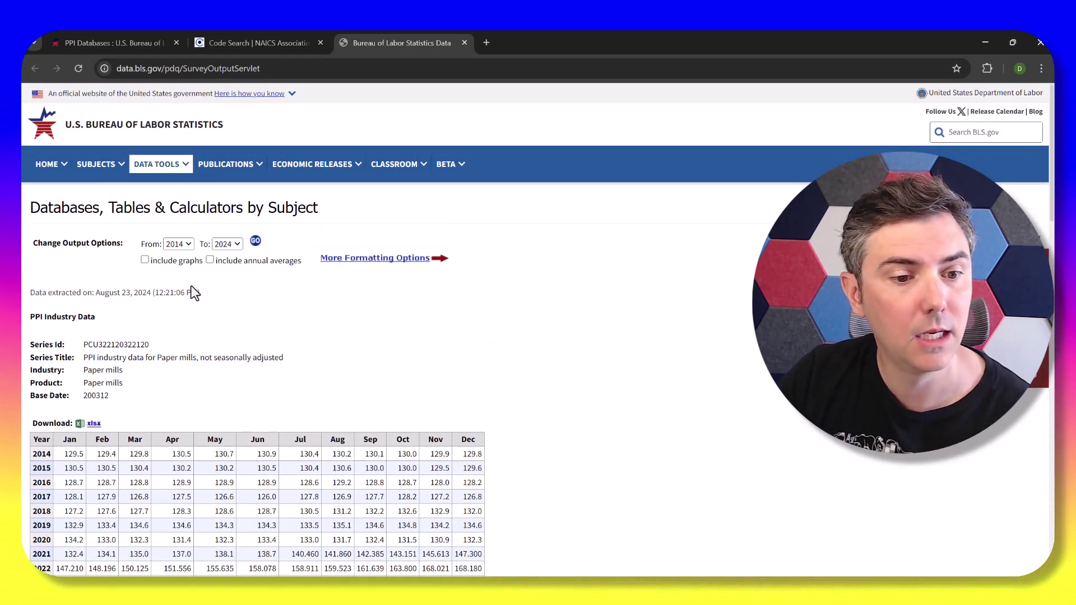
pyautogui.click(210, 260)
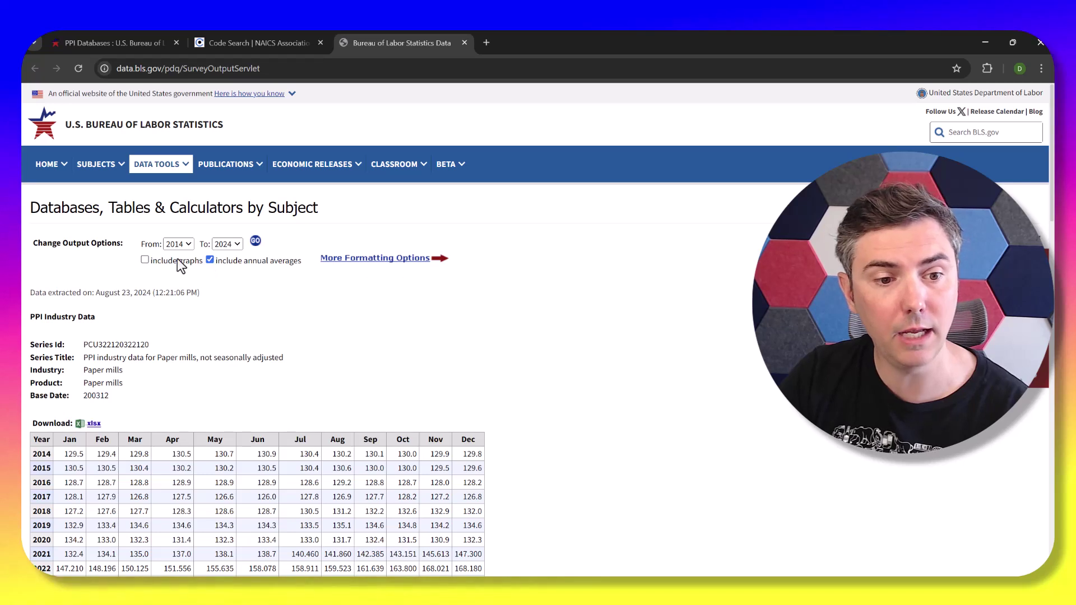
pyautogui.click(145, 260)
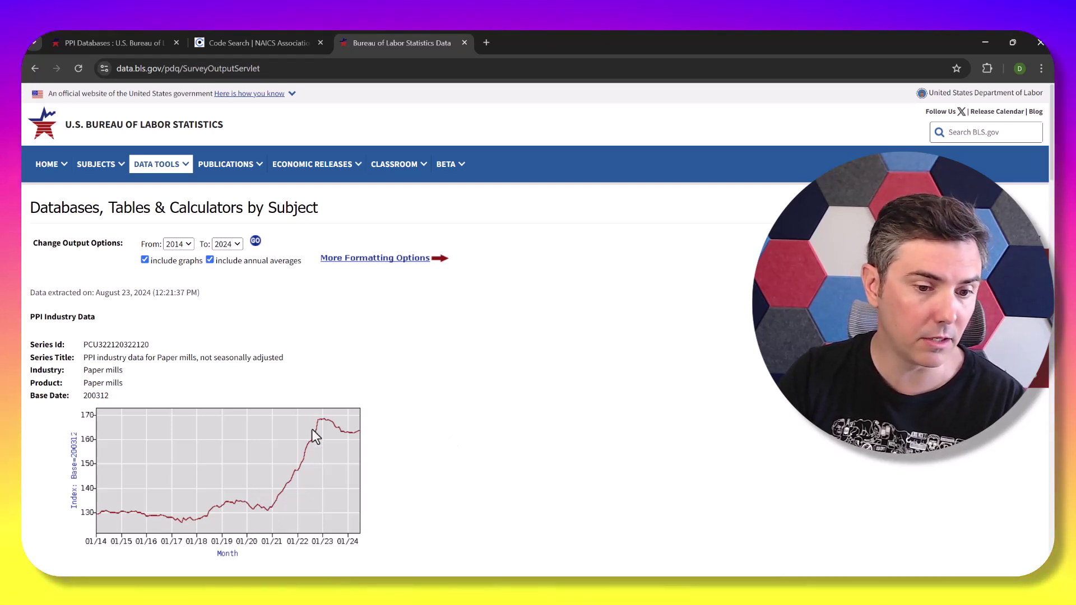
pyautogui.scroll(-3, 561, 404)
pyautogui.scroll(-9, 574, 399)
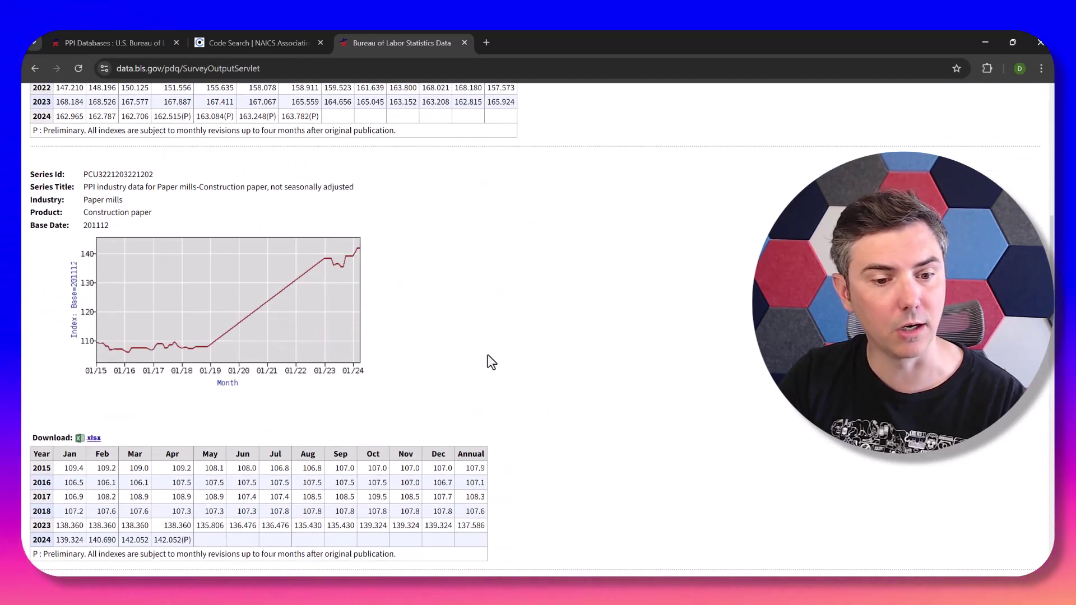
pyautogui.scroll(-2, 448, 354)
pyautogui.scroll(1, 348, 287)
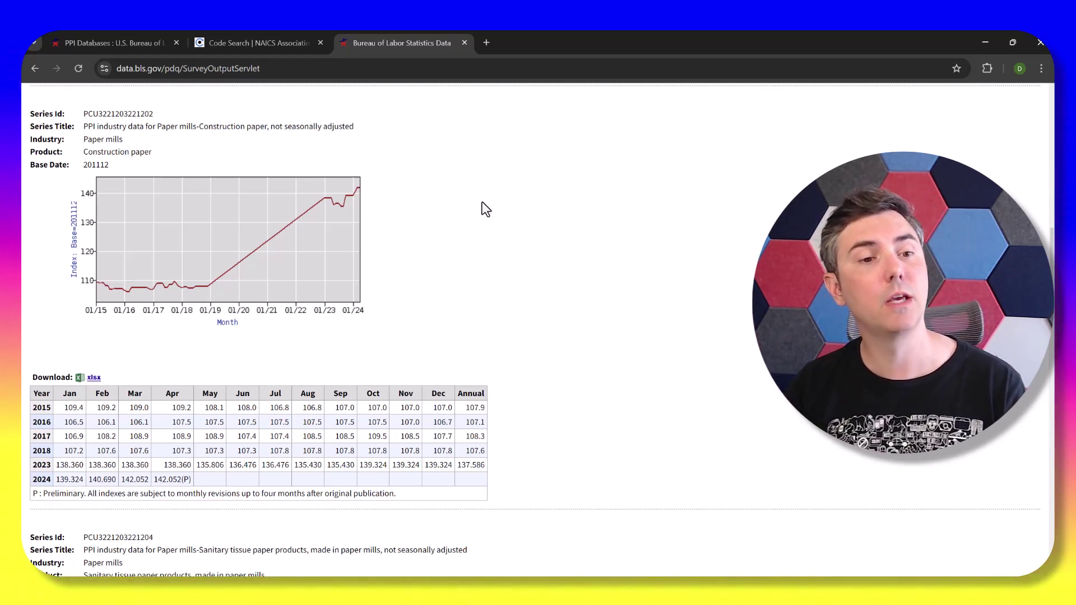
pyautogui.scroll(15, 493, 202)
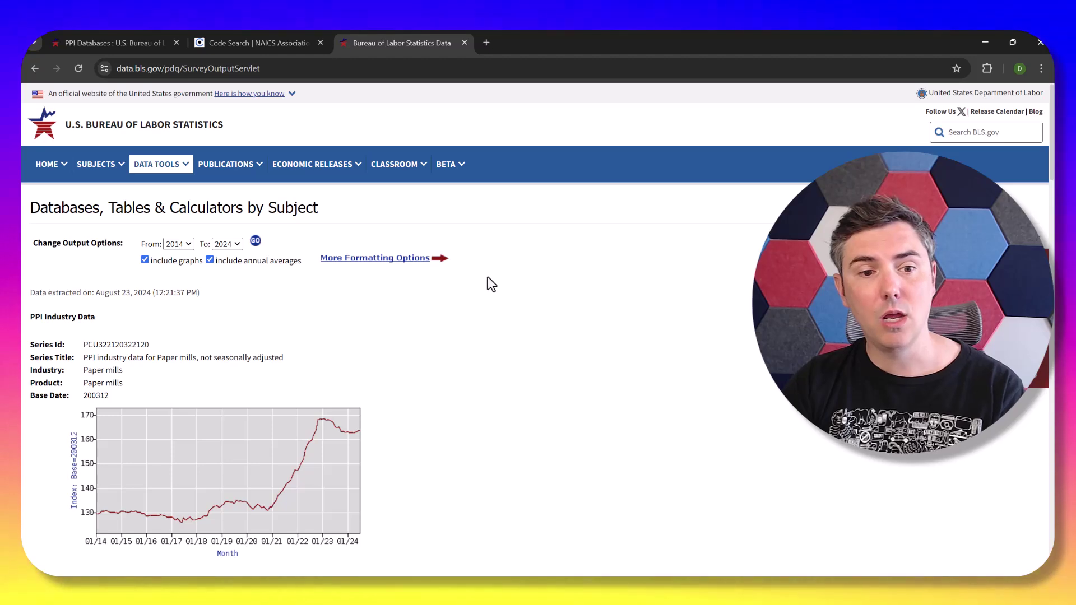
pyautogui.scroll(-2, 478, 285)
pyautogui.scroll(-2, 212, 427)
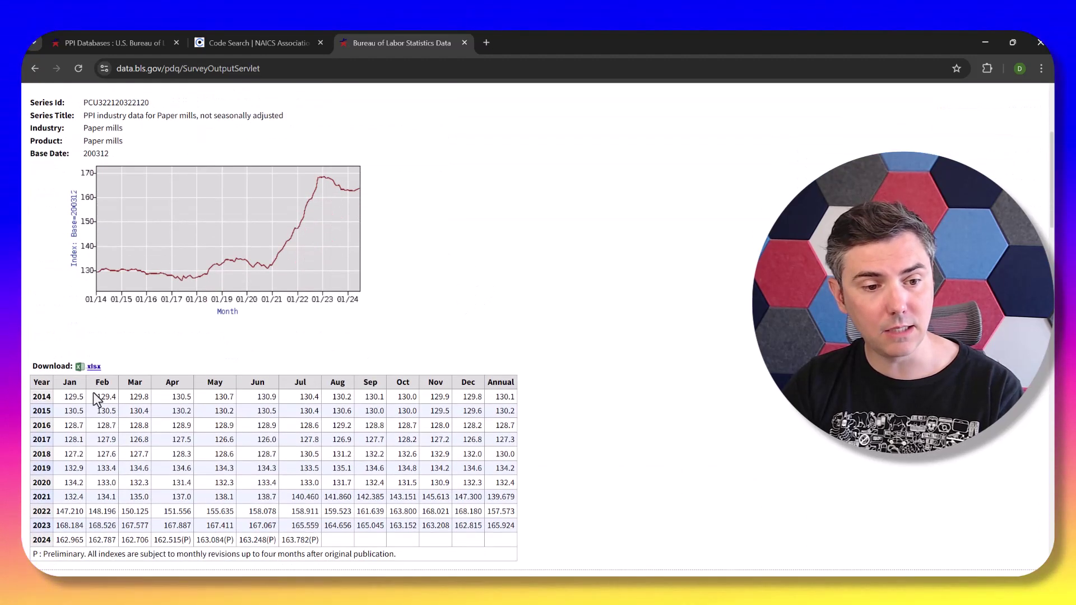
pyautogui.click(93, 368)
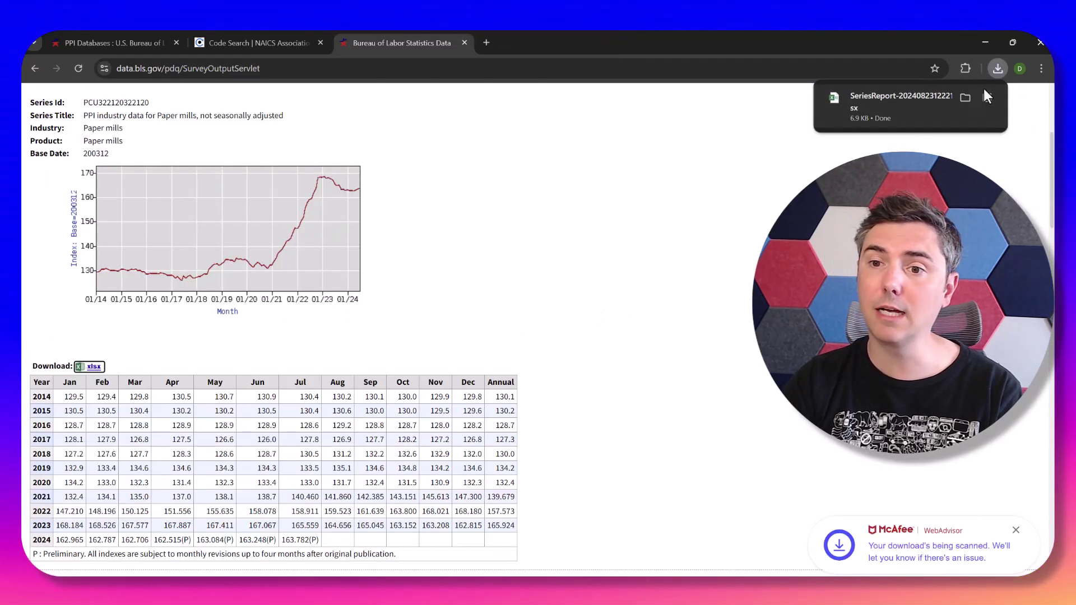
# Step: Open the additional formatting options, choose Column Format as the data view, and include the 12-Month Percent Change
pyautogui.scroll(4, 223, 404)
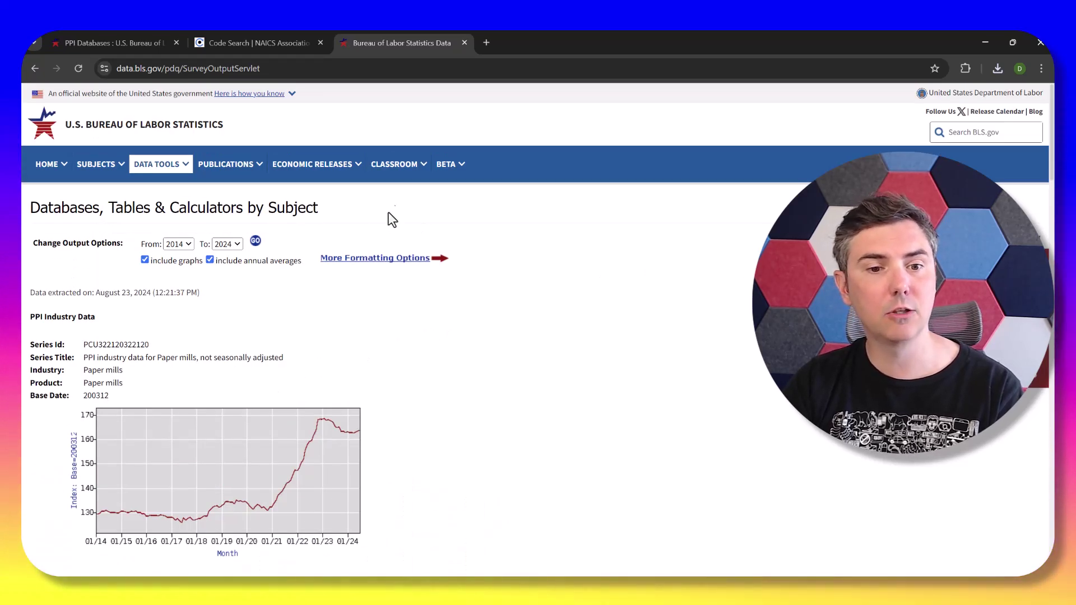
pyautogui.click(390, 259)
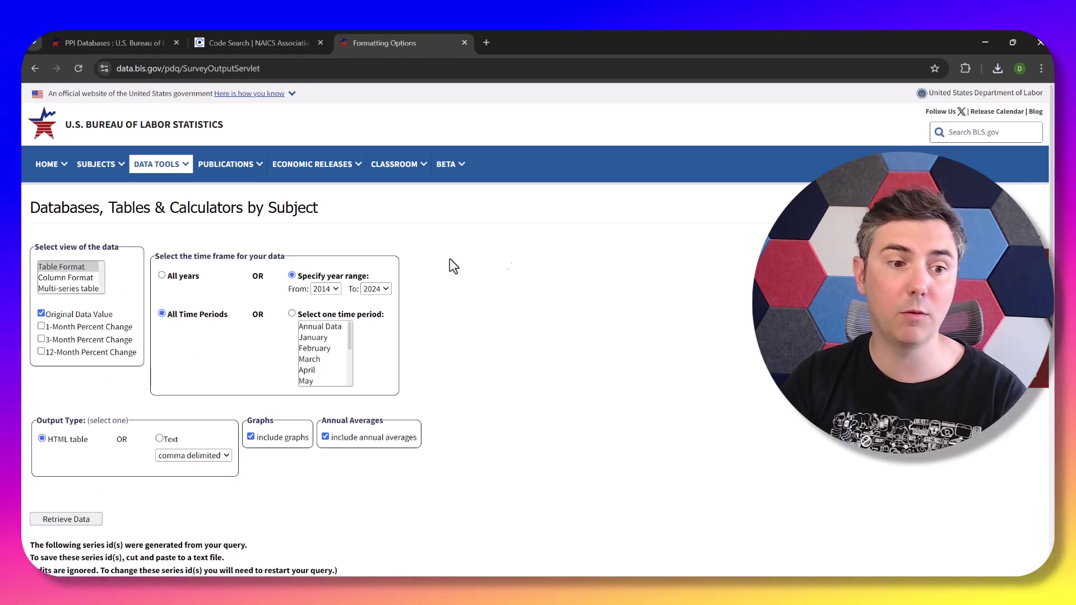
pyautogui.click(83, 278)
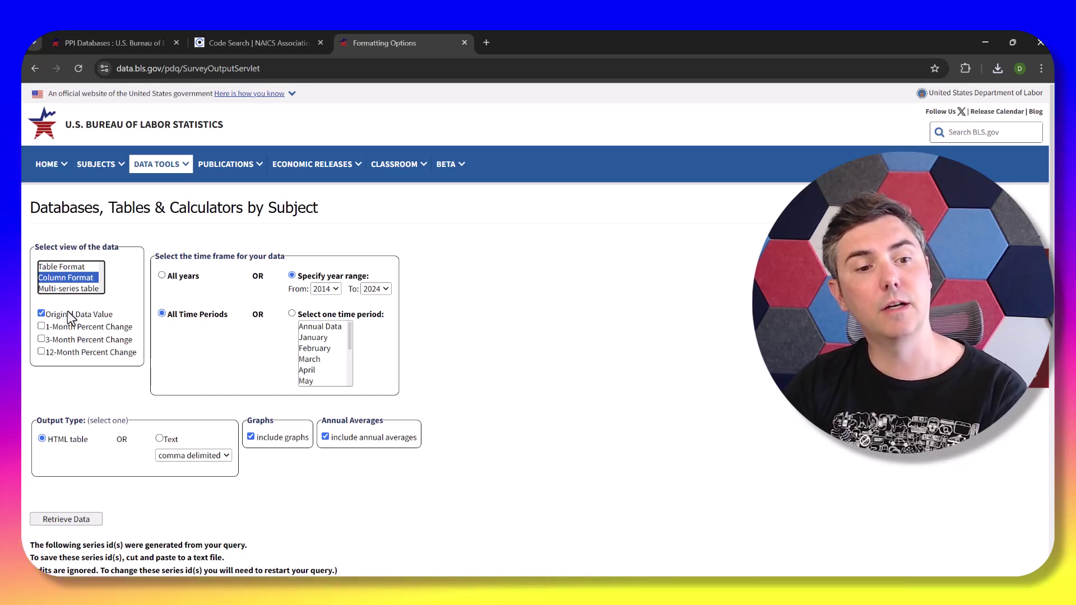
pyautogui.click(38, 359)
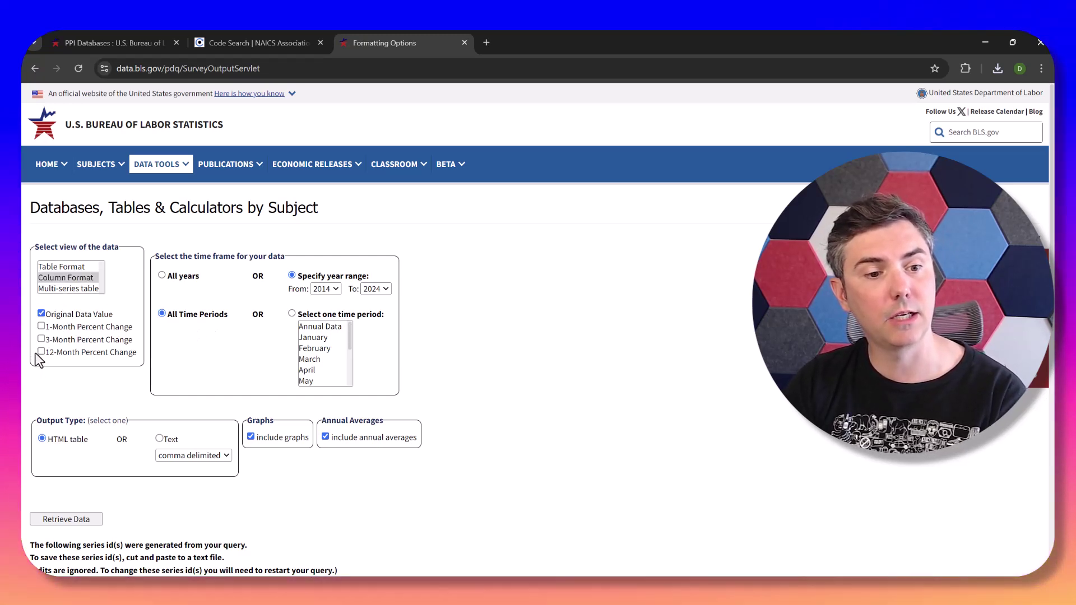
pyautogui.click(41, 353)
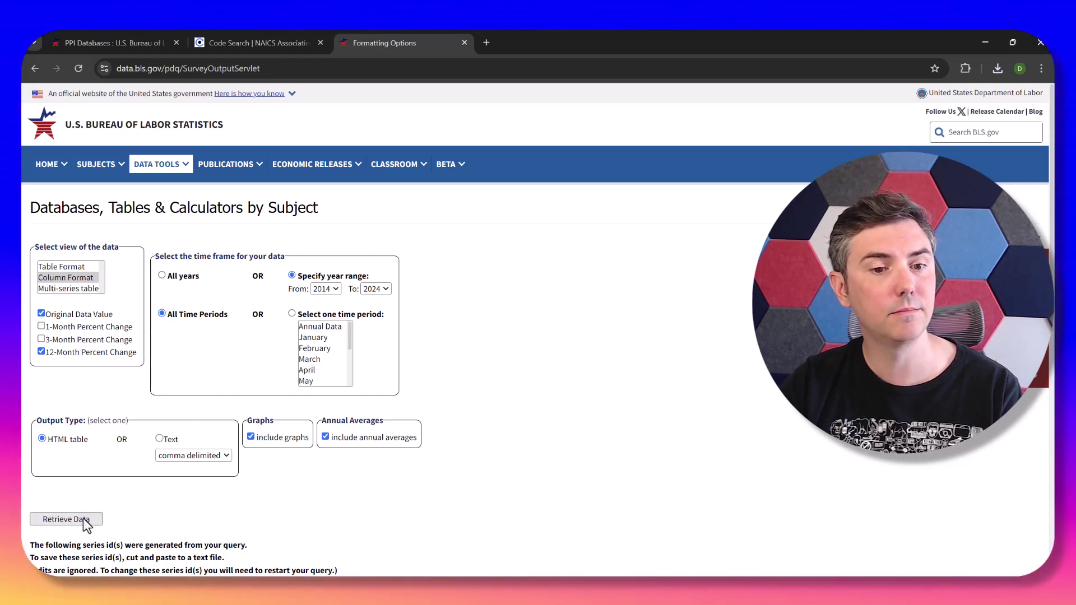
# Step: Retrieve the data with the year range starting in 2000 and look through the monthly Paper mills values in column format
pyautogui.click(325, 288)
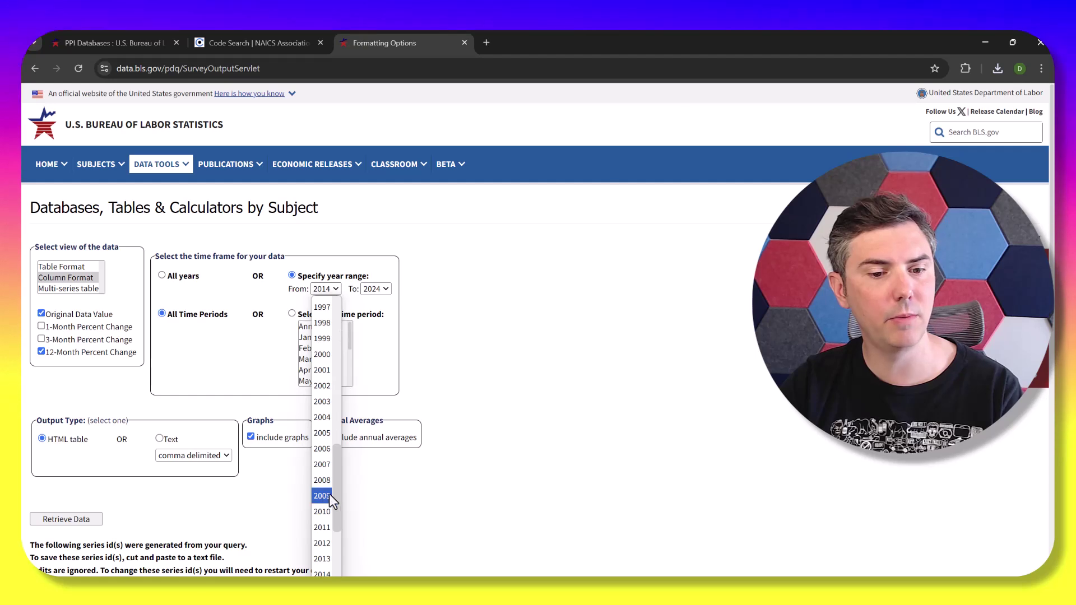
pyautogui.click(322, 355)
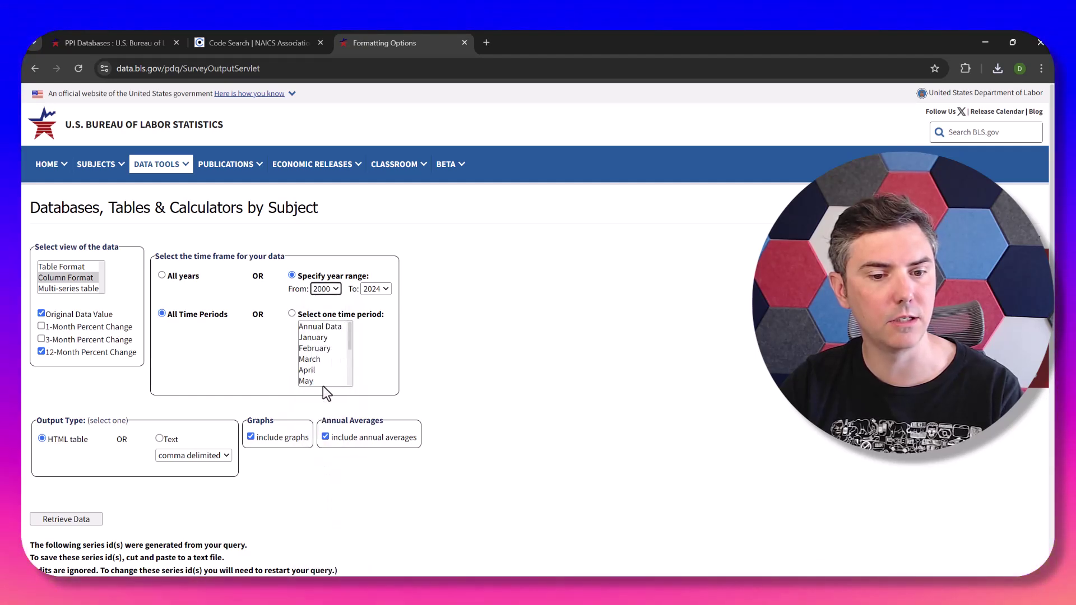
pyautogui.click(68, 521)
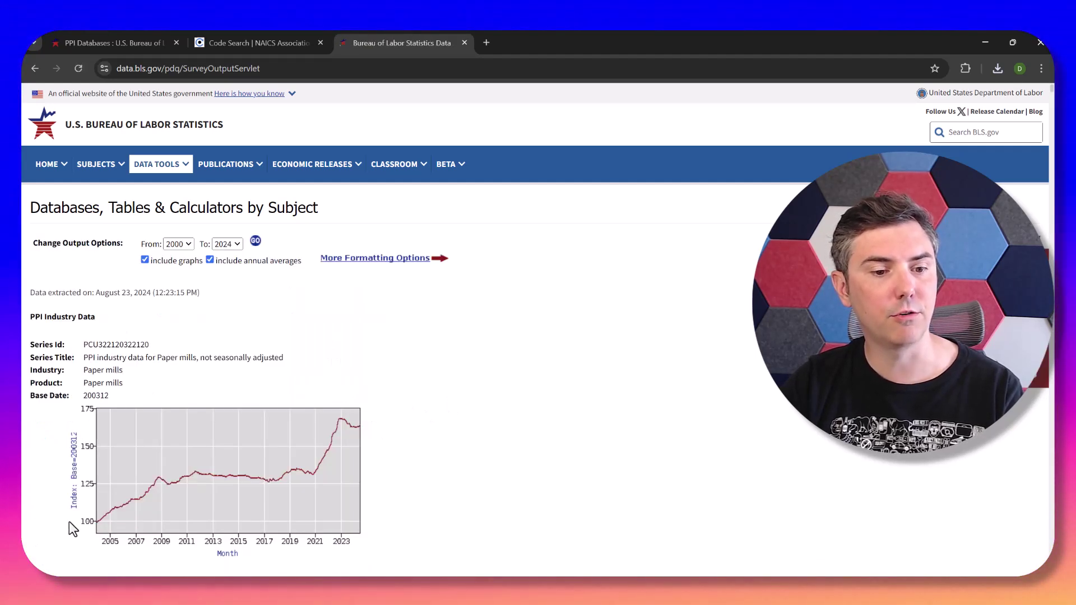
pyautogui.scroll(-3, 494, 362)
pyautogui.scroll(-2, 491, 362)
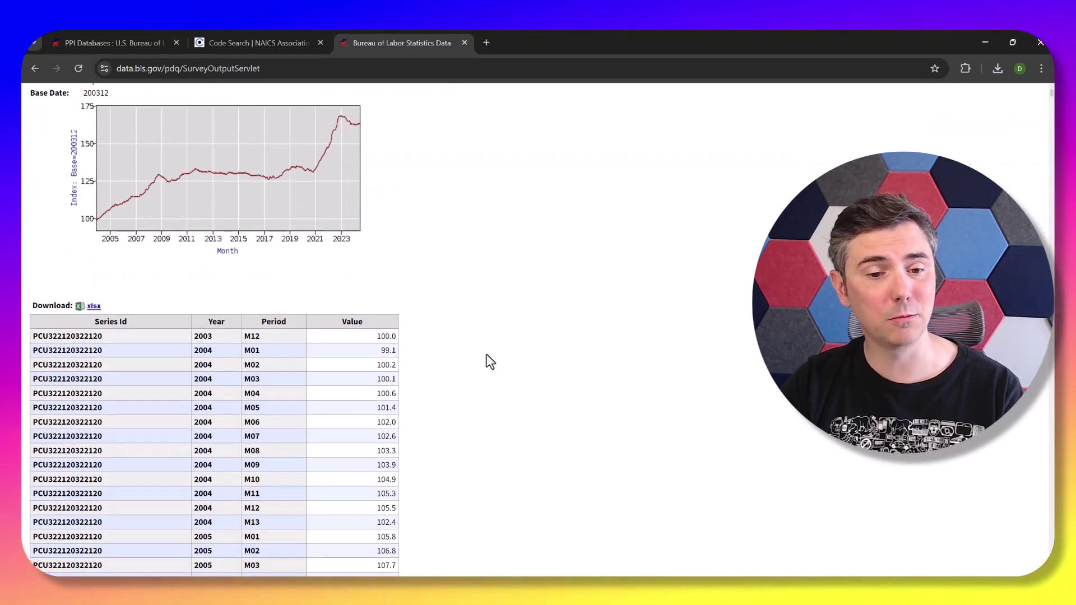
pyautogui.scroll(-5, 240, 349)
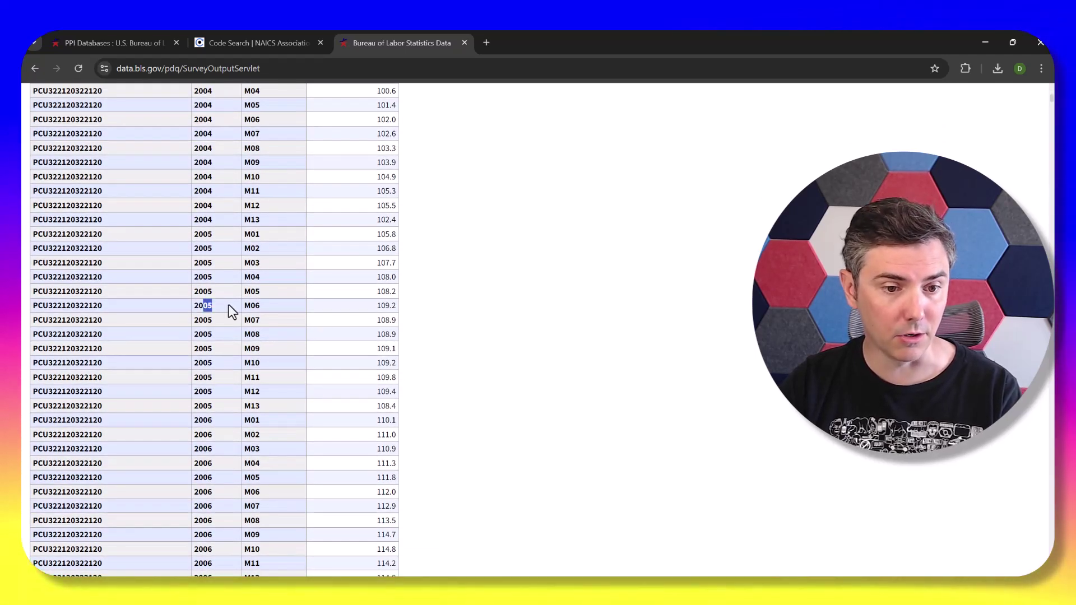
pyautogui.scroll(-15, 404, 314)
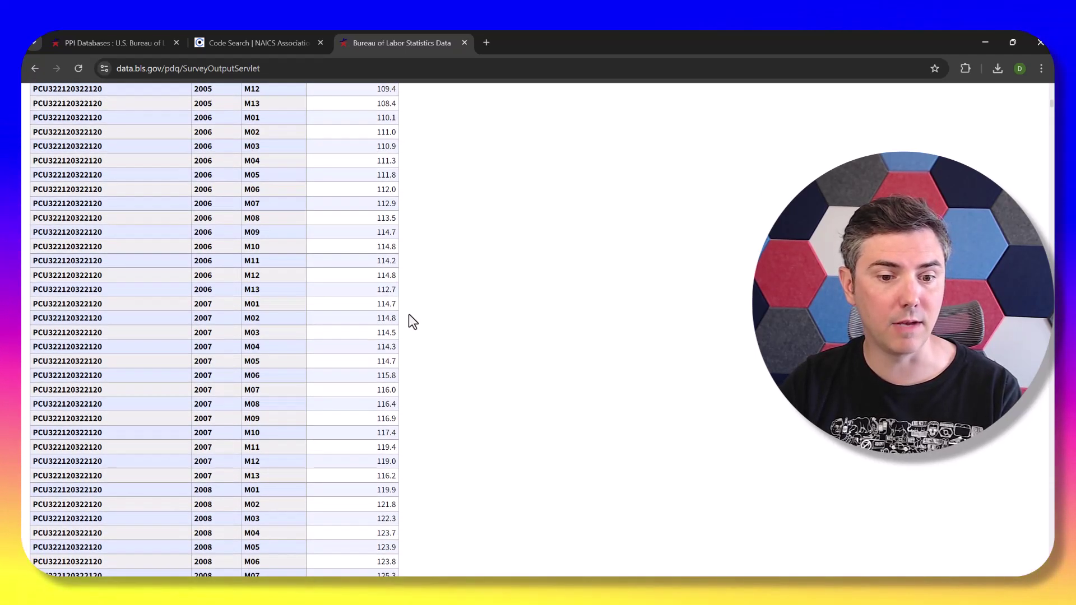
pyautogui.scroll(-15, 384, 320)
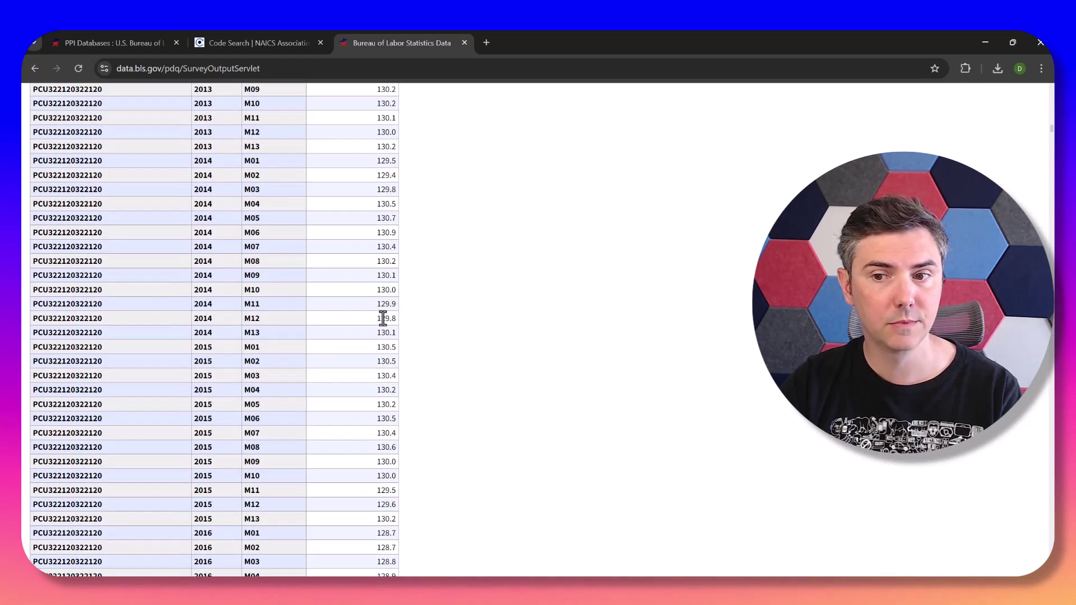
# Step: Examine the 12-Month Percent Change chart and monthly values for Paper mills, and revisit the original index chart and column data
pyautogui.moveTo(1049, 135); pyautogui.dragTo(1050, 177)
pyautogui.scroll(3, 505, 109)
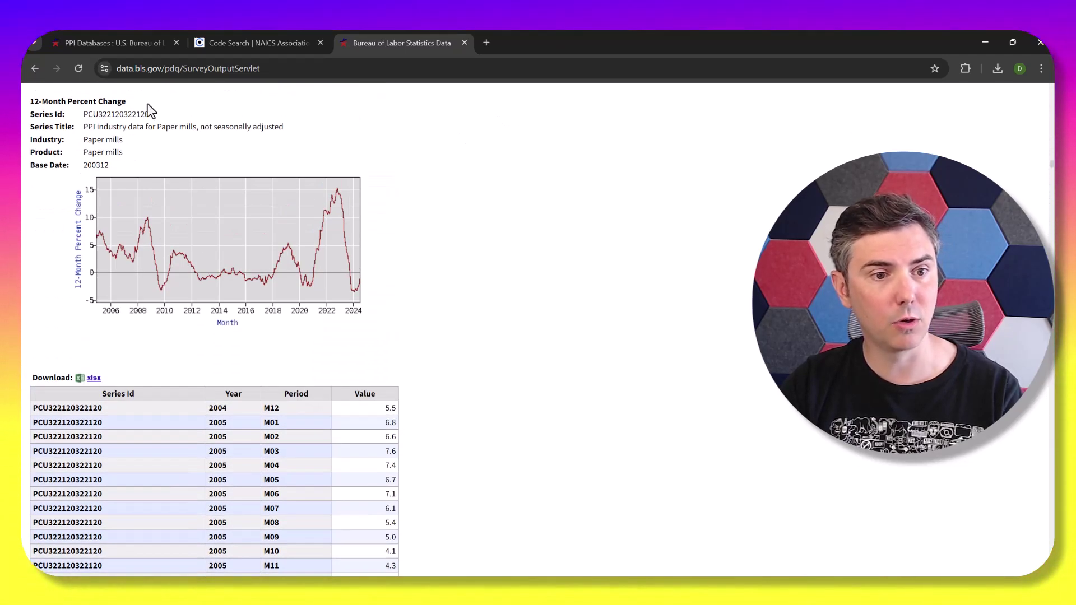
pyautogui.scroll(-5, 517, 298)
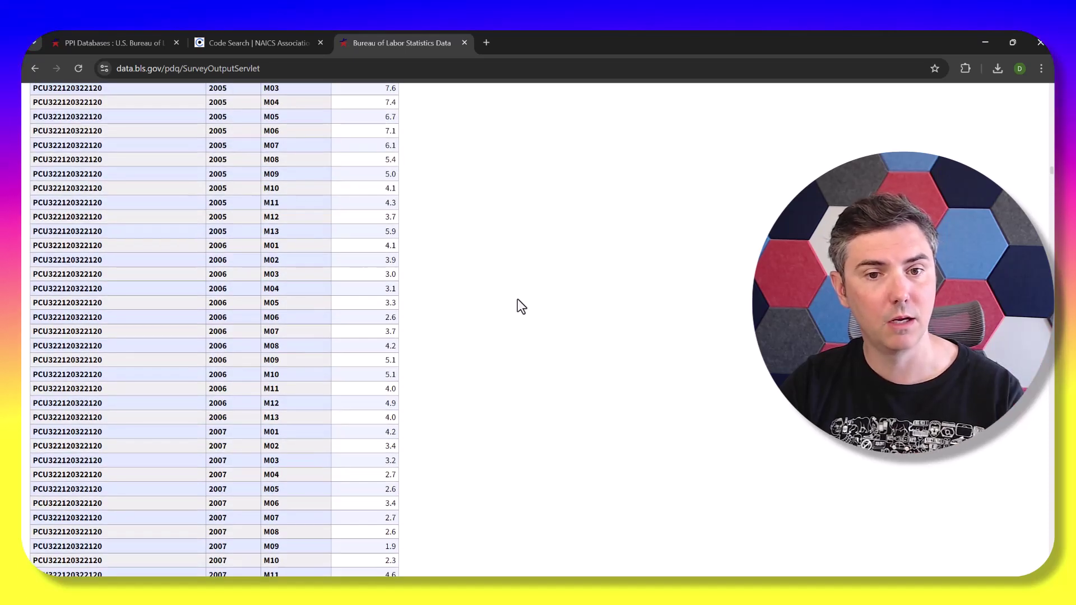
pyautogui.scroll(-5, 516, 298)
pyautogui.scroll(-12, 518, 300)
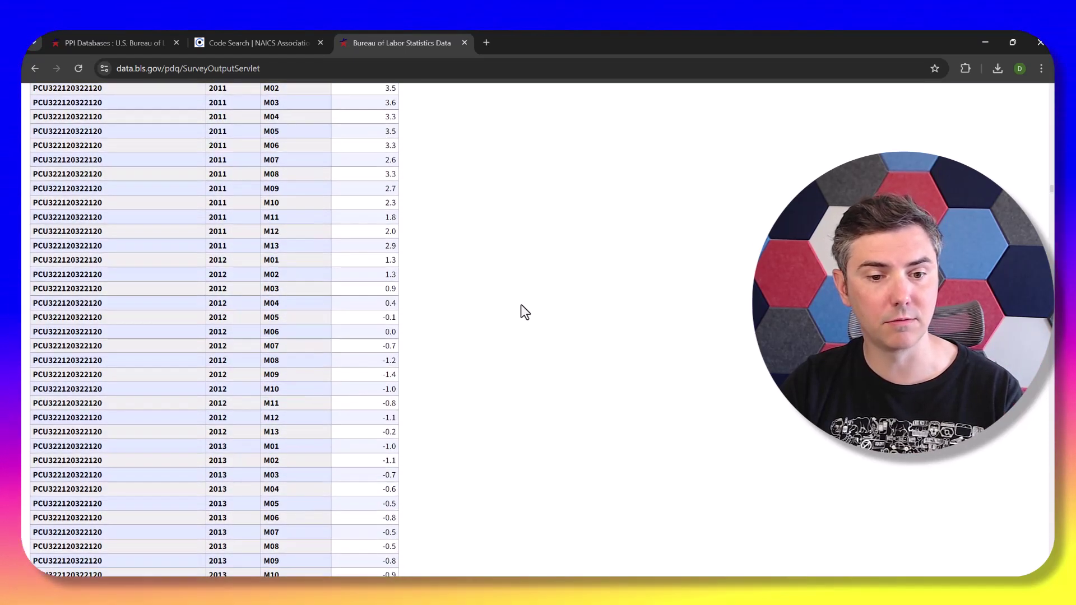
pyautogui.moveTo(1052, 199); pyautogui.dragTo(1050, 93)
pyautogui.scroll(-4, 470, 386)
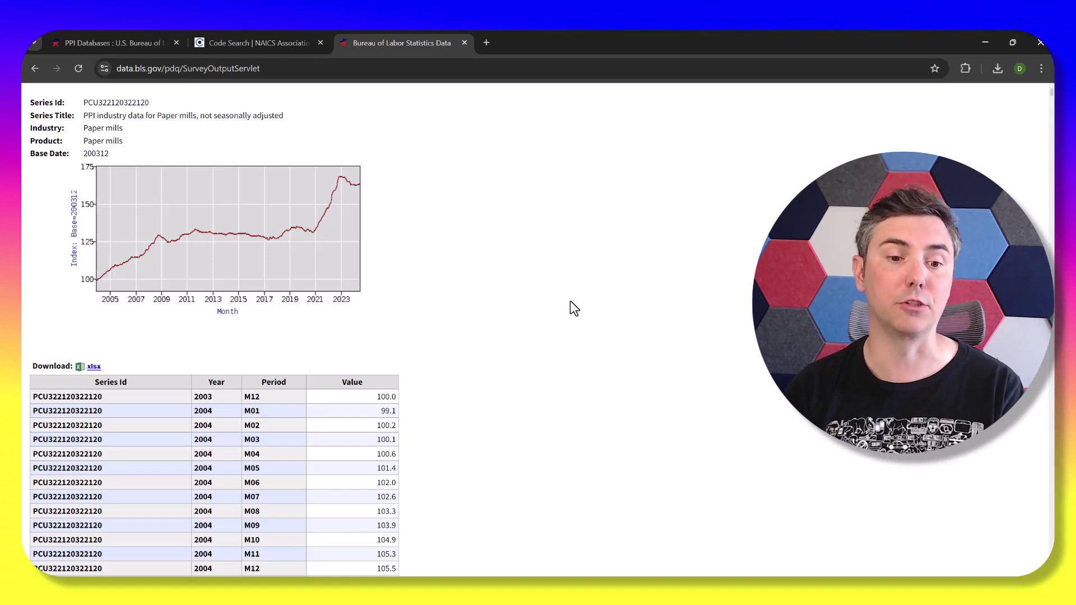
pyautogui.scroll(4, 265, 267)
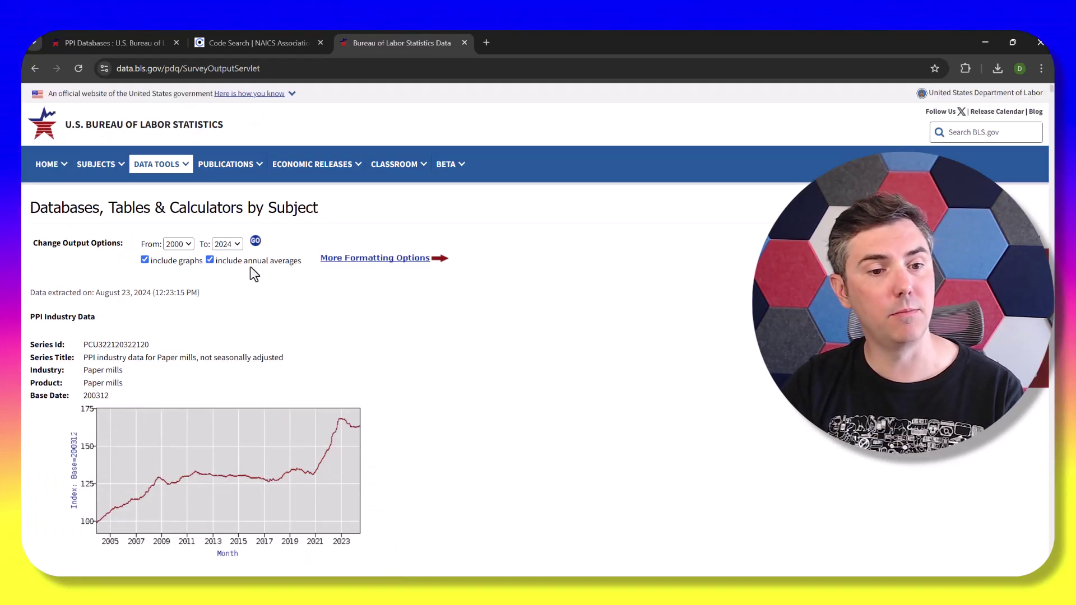
pyautogui.scroll(-6, 257, 275)
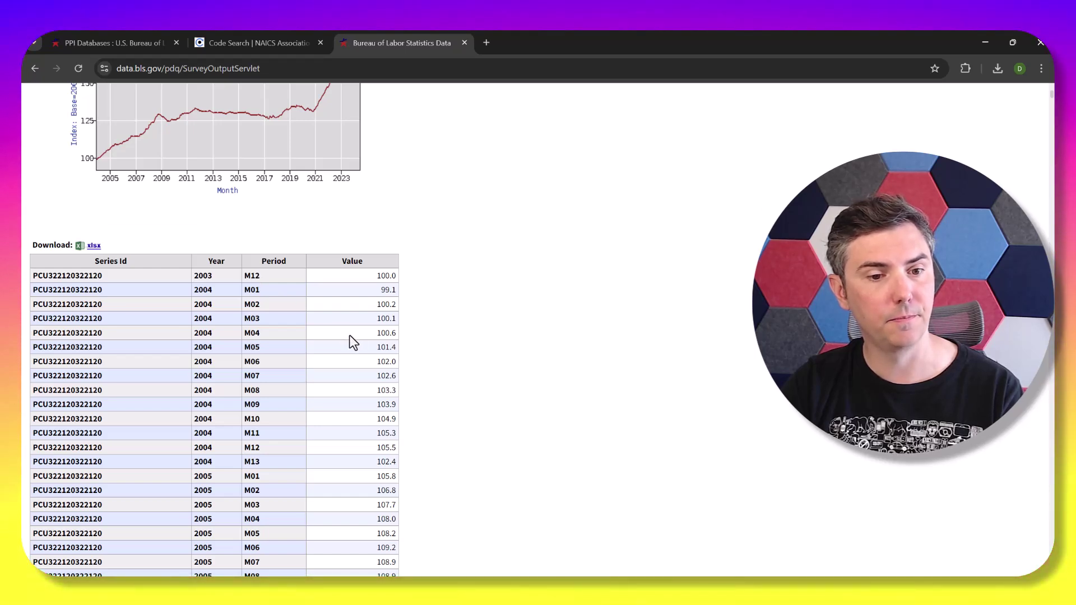
pyautogui.scroll(6, 349, 334)
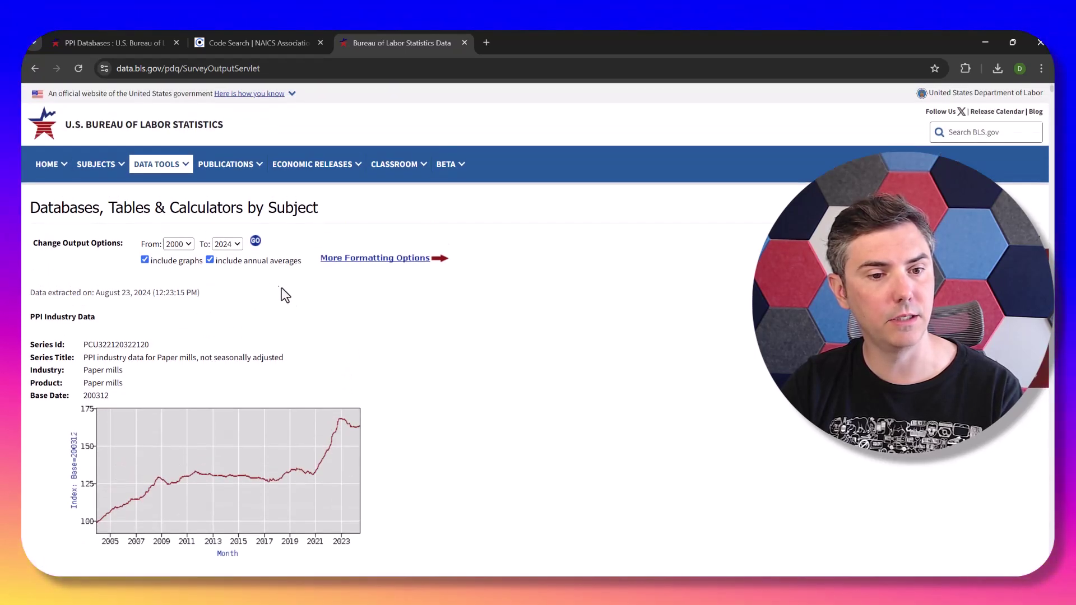
# Step: Reopen the additional formatting options, exclude the 12-Month Percent Change, choose Table Format as the data view, and retrieve the data
pyautogui.click(370, 259)
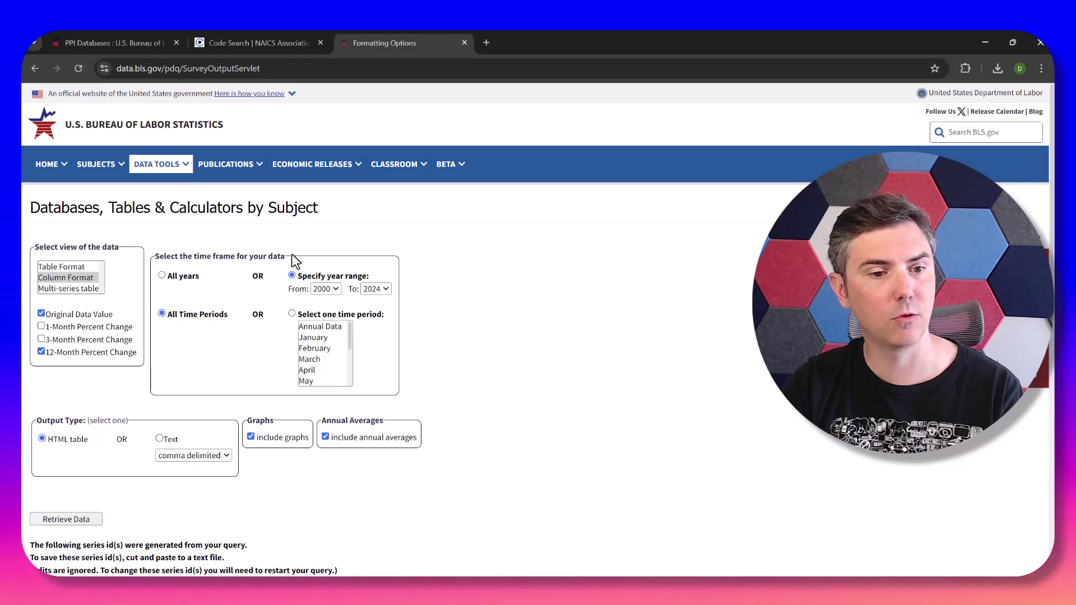
pyautogui.click(41, 352)
pyautogui.click(72, 267)
pyautogui.click(59, 517)
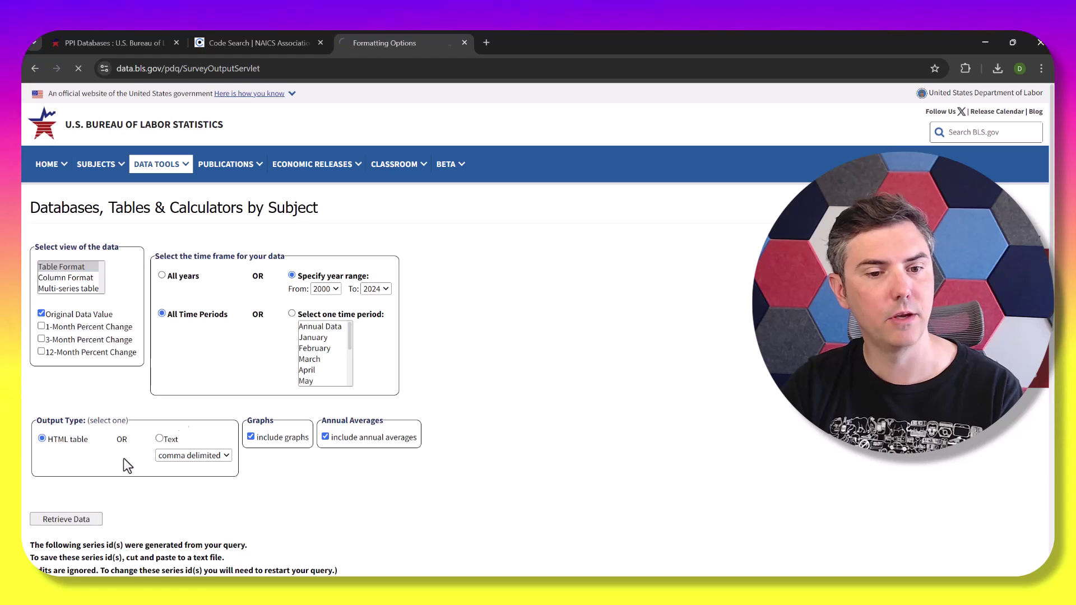
# Step: Review the Paper mills index table and highlight the annual averages for 2023 and 2020
pyautogui.scroll(-1, 545, 356)
pyautogui.scroll(-3, 545, 357)
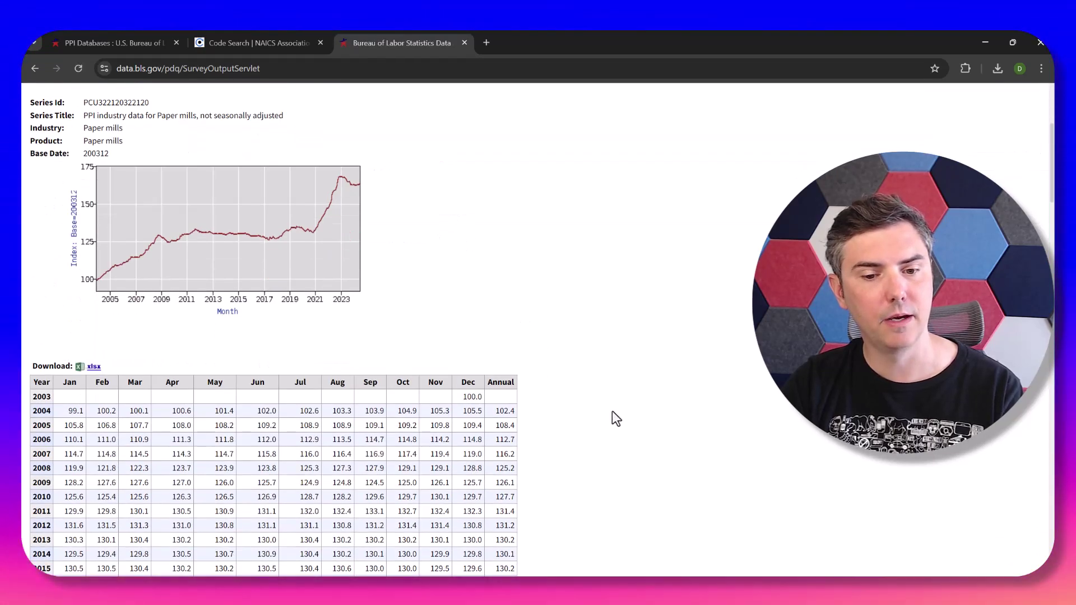
pyautogui.scroll(-2, 613, 411)
pyautogui.scroll(-2, 613, 412)
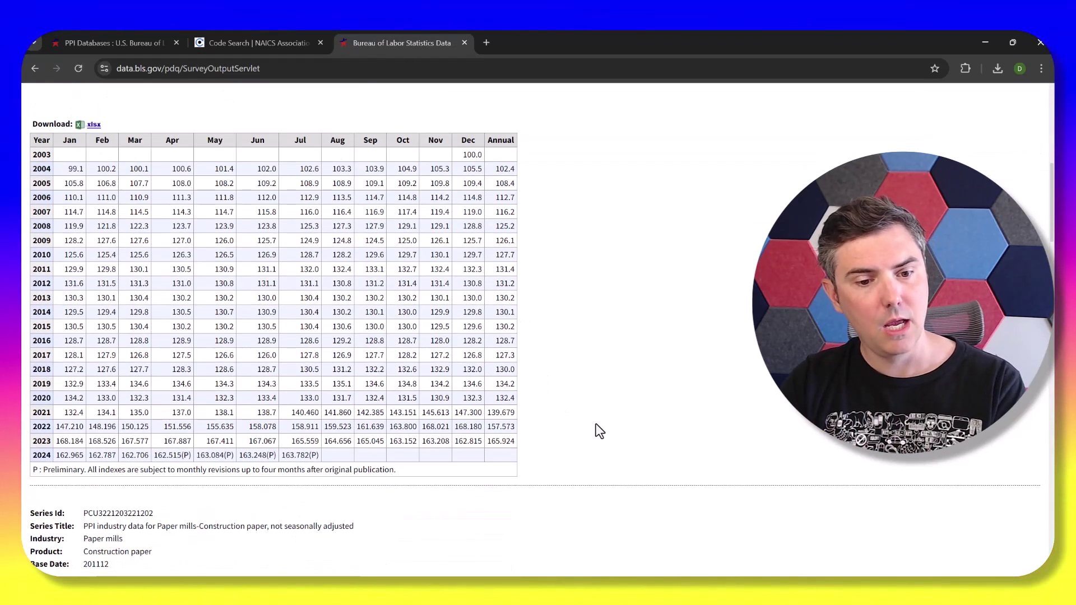
pyautogui.moveTo(487, 444); pyautogui.dragTo(491, 444)
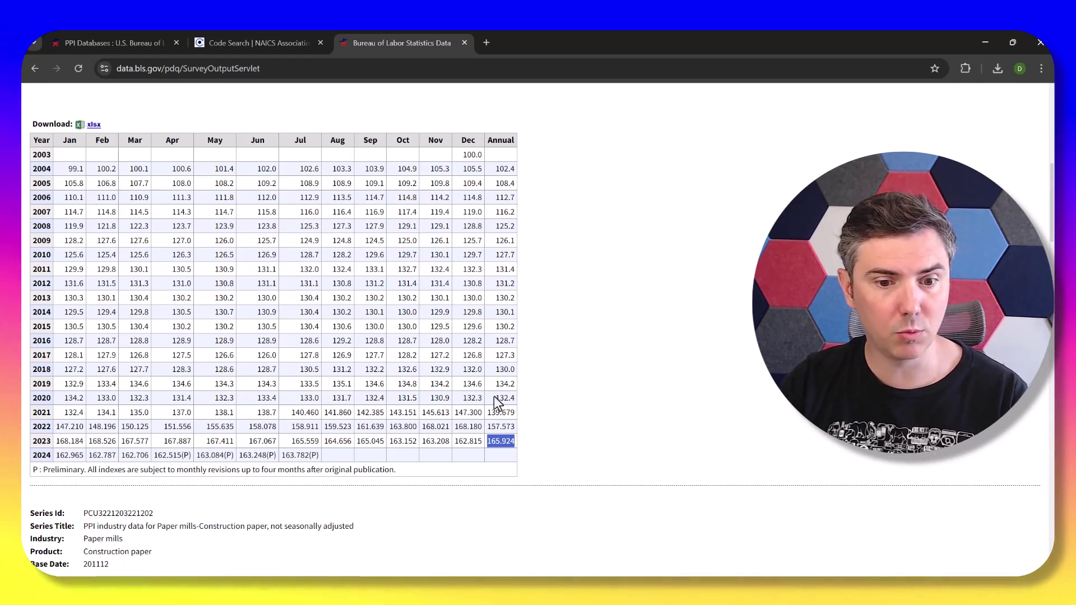
pyautogui.moveTo(505, 398)
pyautogui.mouseDown()
pyautogui.moveTo(522, 398)
pyautogui.moveTo(509, 401)
pyautogui.mouseUp()
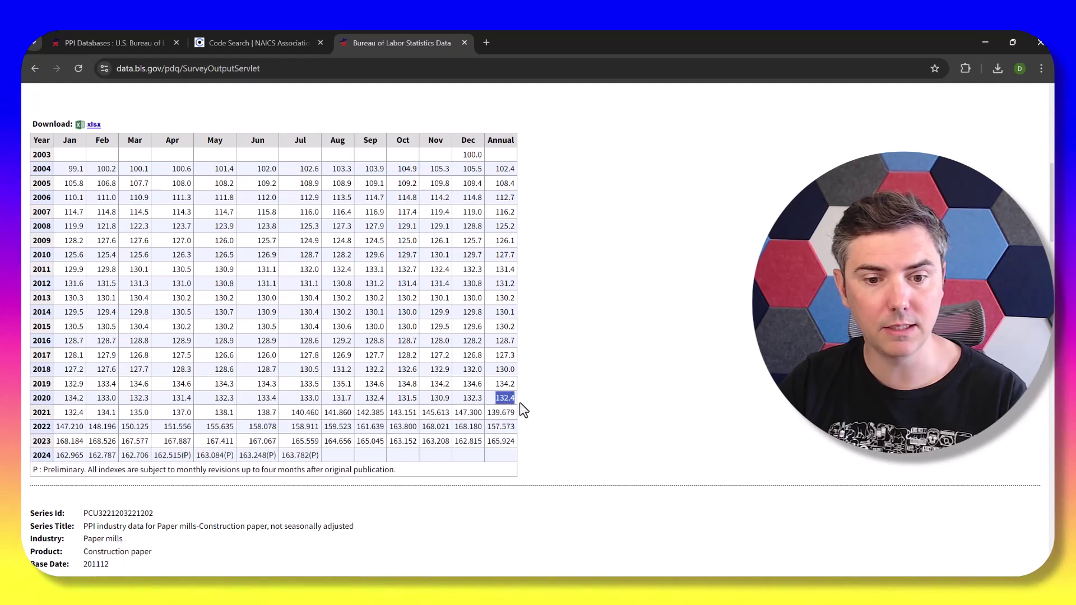
# Step: Open the Windows Calculator and place it beside the Paper mills index table
pyautogui.press('super')
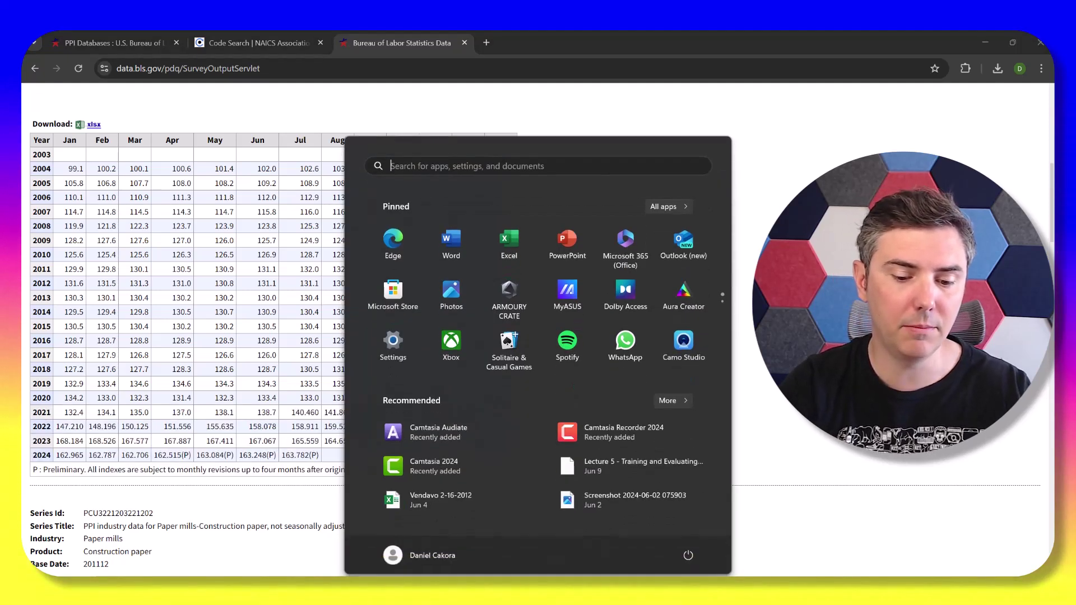
pyautogui.write('calc')
pyautogui.press('Return')
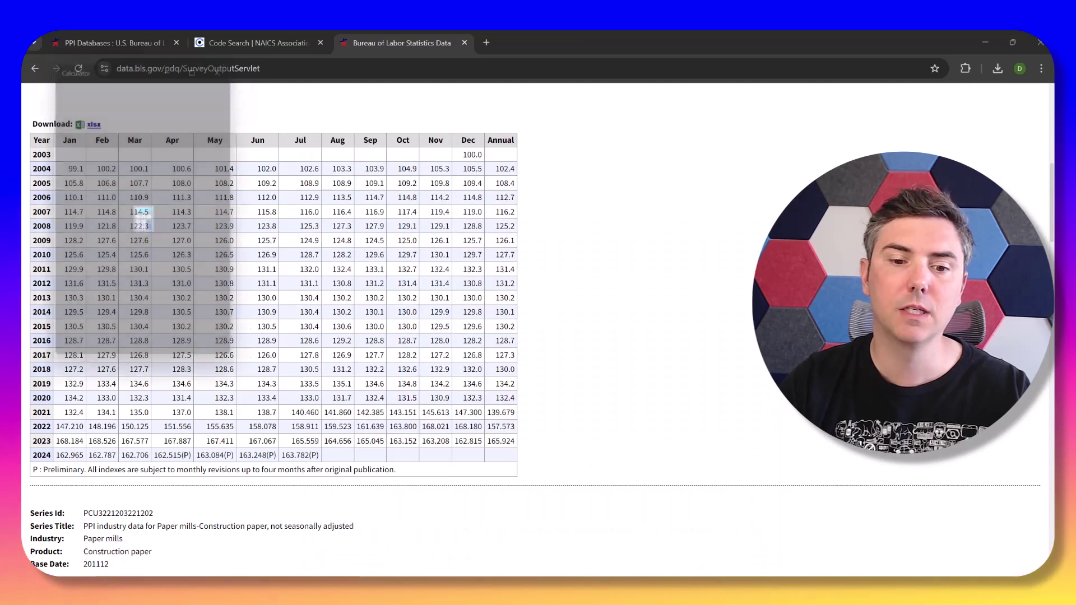
pyautogui.moveTo(85, 65); pyautogui.dragTo(654, 143)
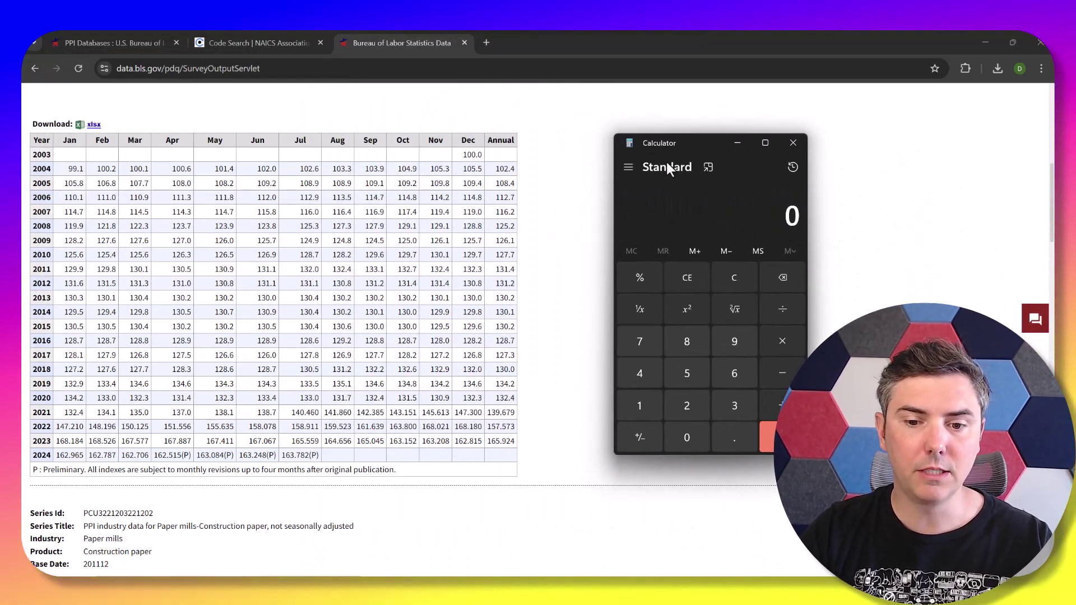
# Step: Enter the 2023 annual index 165.924 divided by the 2022 annual index 157.573
pyautogui.click(646, 407)
pyautogui.click(731, 378)
pyautogui.click(685, 375)
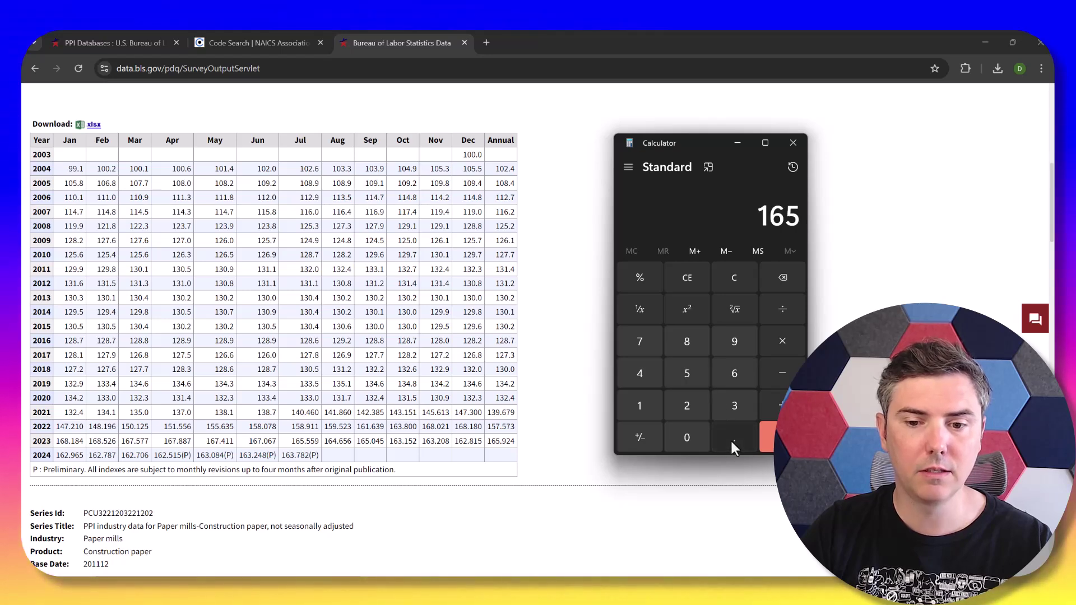
pyautogui.click(734, 336)
pyautogui.click(688, 403)
pyautogui.click(639, 373)
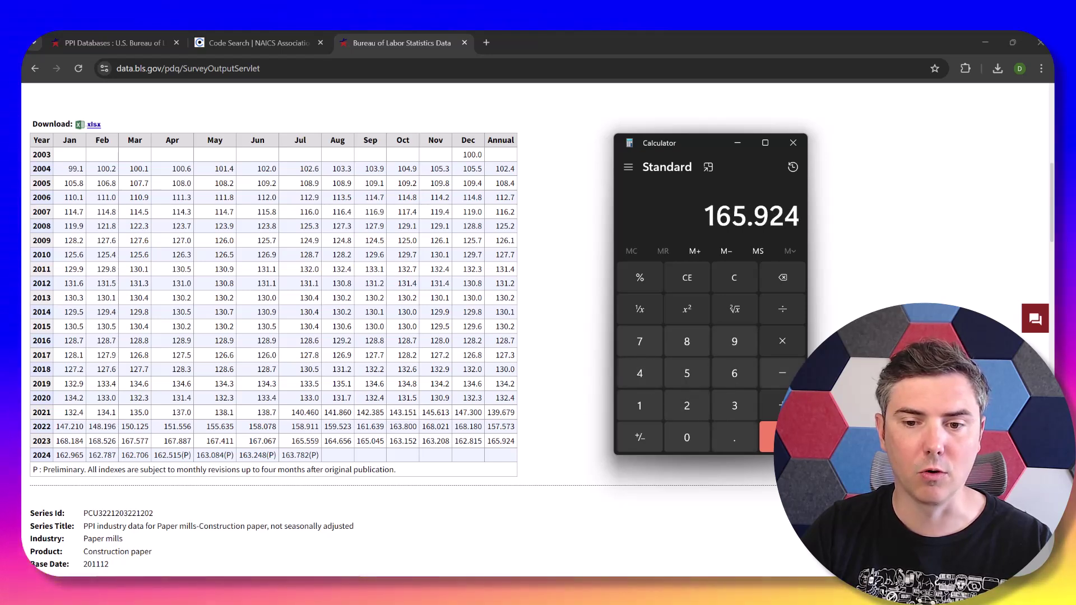
pyautogui.click(788, 310)
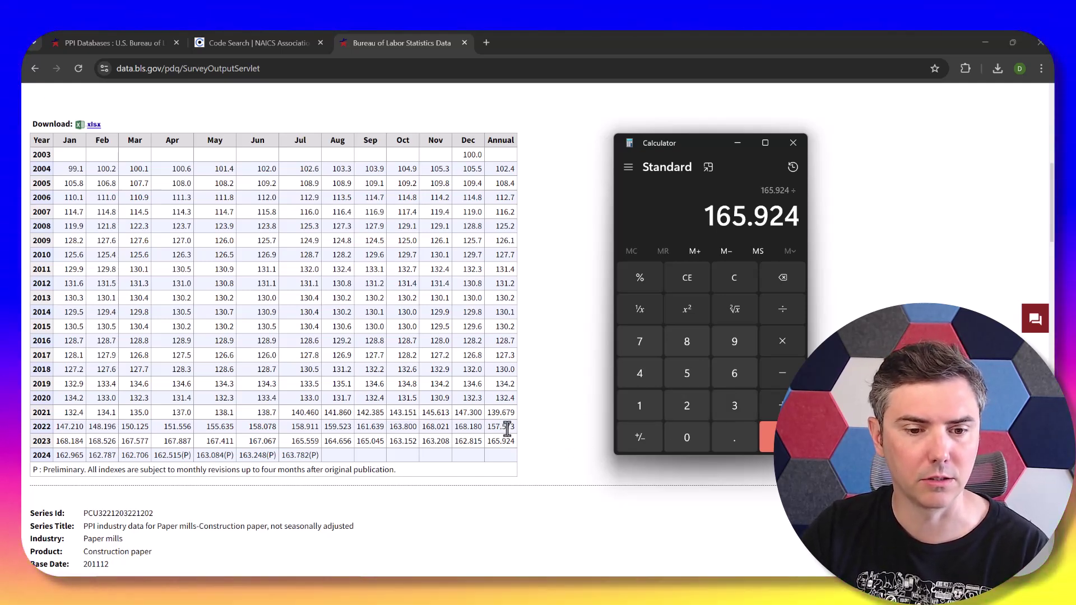
pyautogui.click(647, 343)
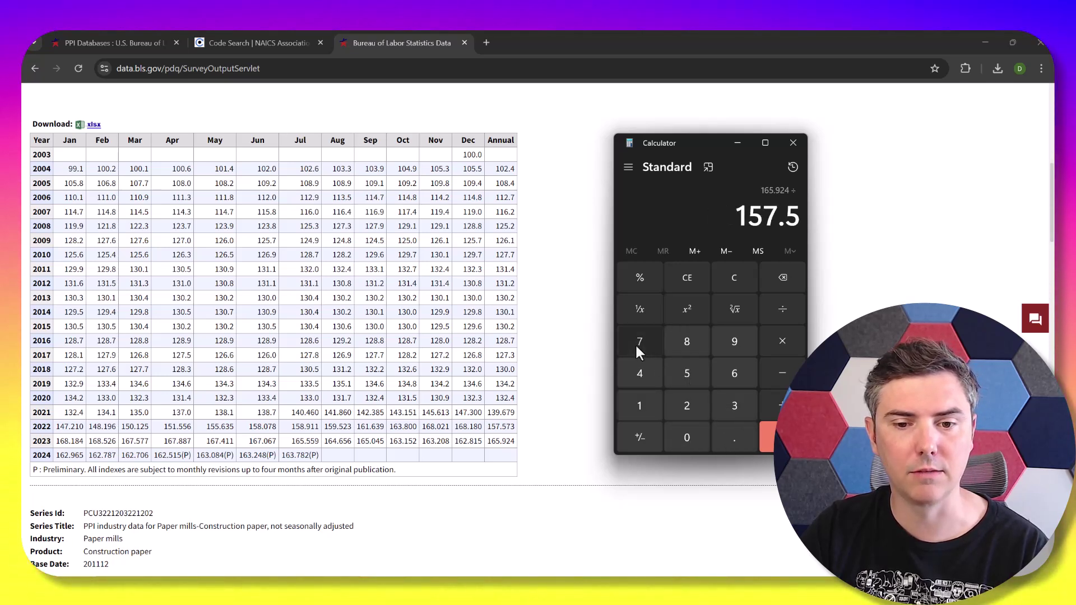
pyautogui.click(734, 406)
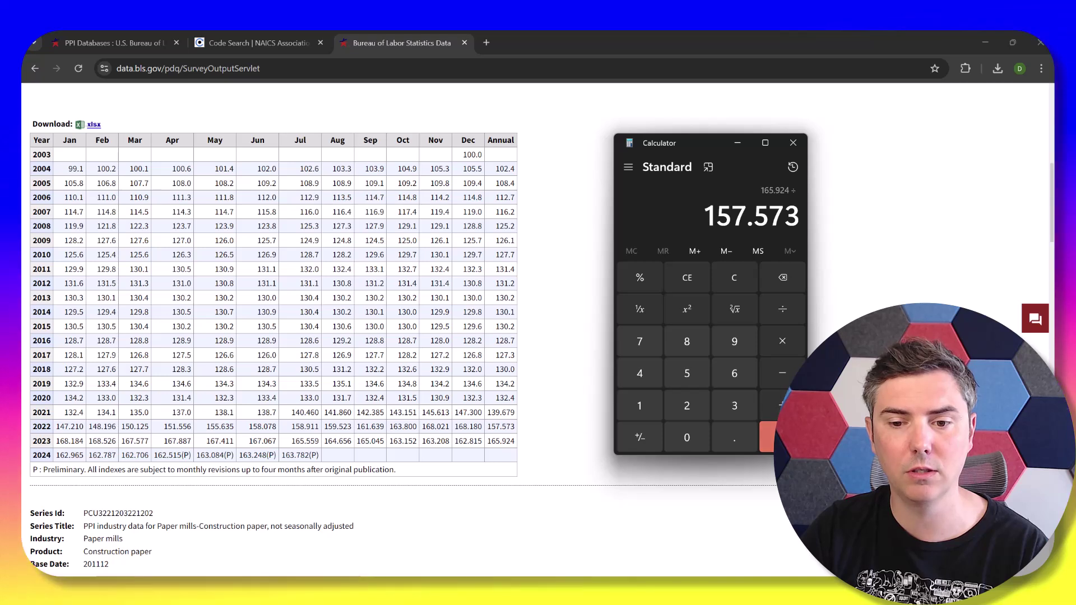
# Step: Evaluate the quotient, subtract 1, and multiply by 100 to express the annual change as a percentage
pyautogui.click(781, 436)
pyautogui.click(782, 374)
pyautogui.click(642, 406)
pyautogui.click(780, 436)
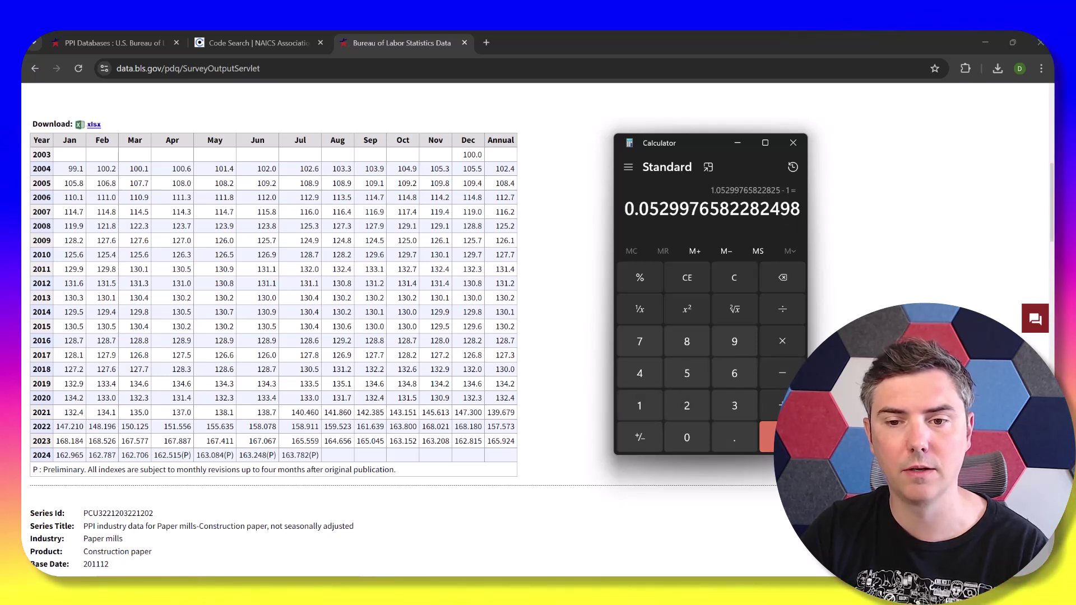
pyautogui.click(687, 438)
pyautogui.click(704, 446)
pyautogui.click(771, 443)
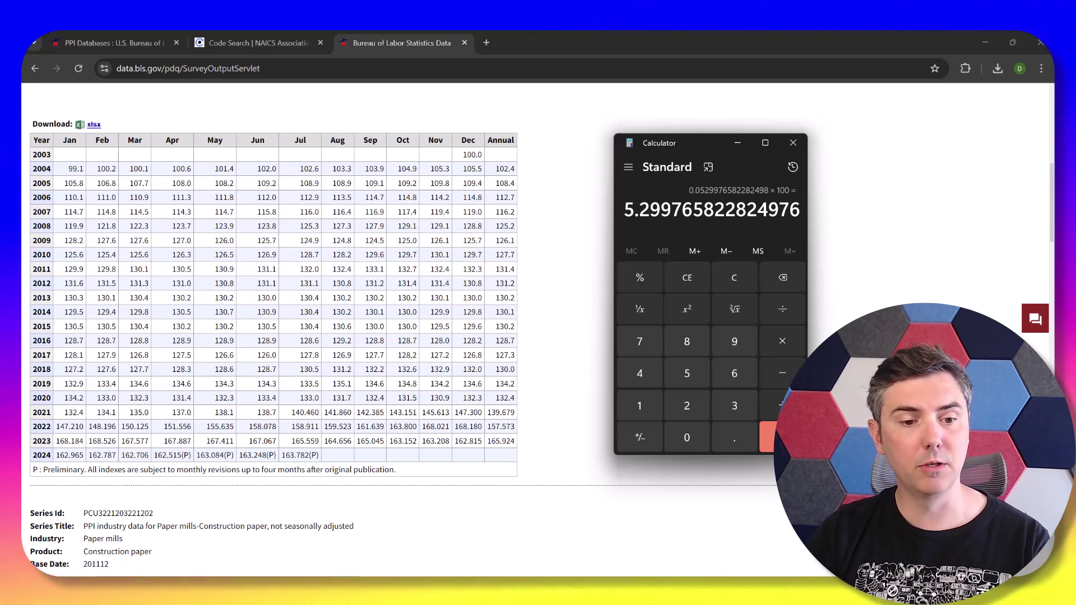
# Step: Revisit the Paper mills chart and table, and highlight the leading digits of the calculated percent change
pyautogui.scroll(1, 569, 443)
pyautogui.scroll(10, 567, 435)
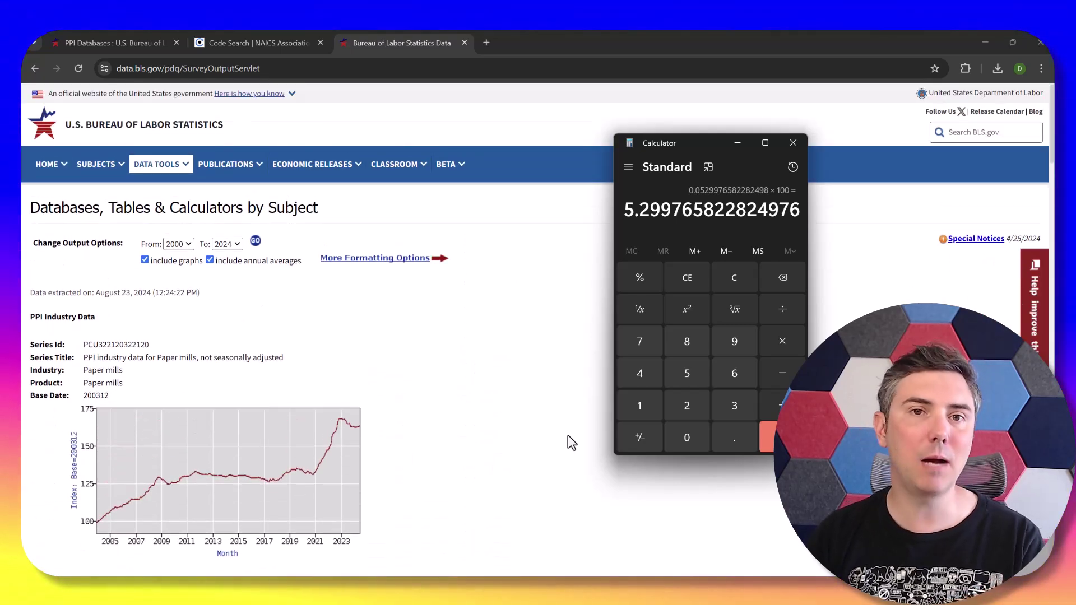
pyautogui.scroll(-10, 568, 436)
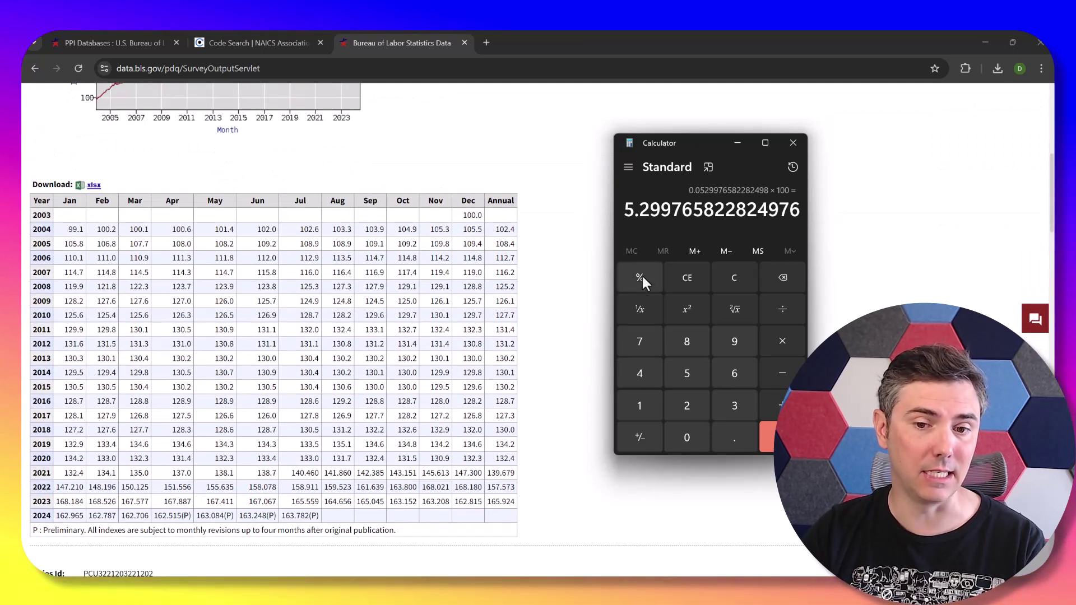
pyautogui.moveTo(637, 203)
pyautogui.mouseDown()
pyautogui.moveTo(624, 208)
pyautogui.moveTo(662, 211)
pyautogui.moveTo(623, 211)
pyautogui.mouseUp()
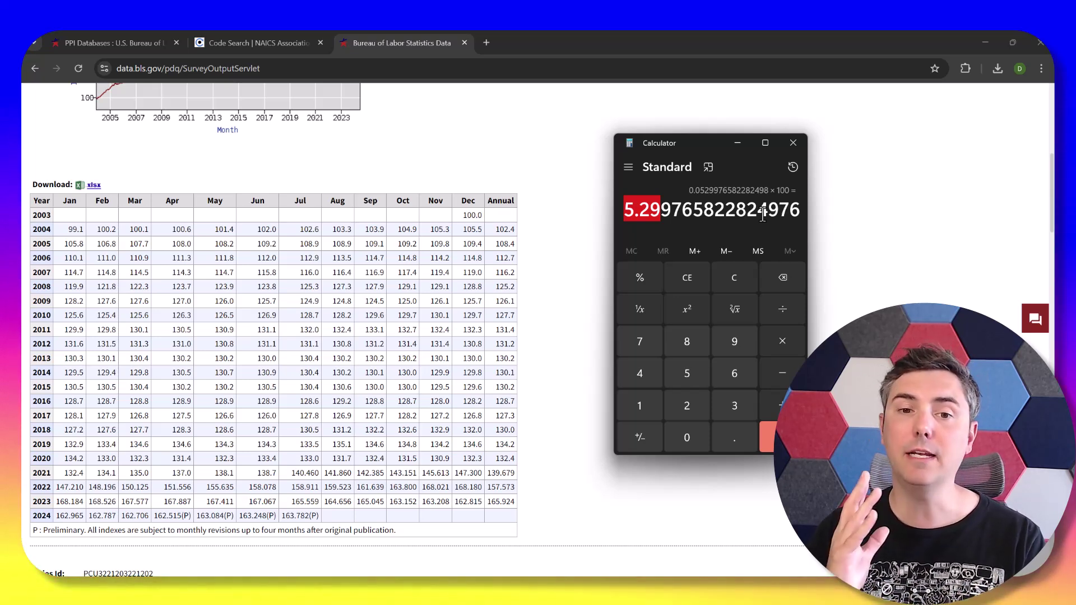
# Step: Switch back to the browser and return to the output options above the Paper mills chart
pyautogui.click(896, 247)
pyautogui.scroll(3, 837, 241)
pyautogui.scroll(4, 836, 239)
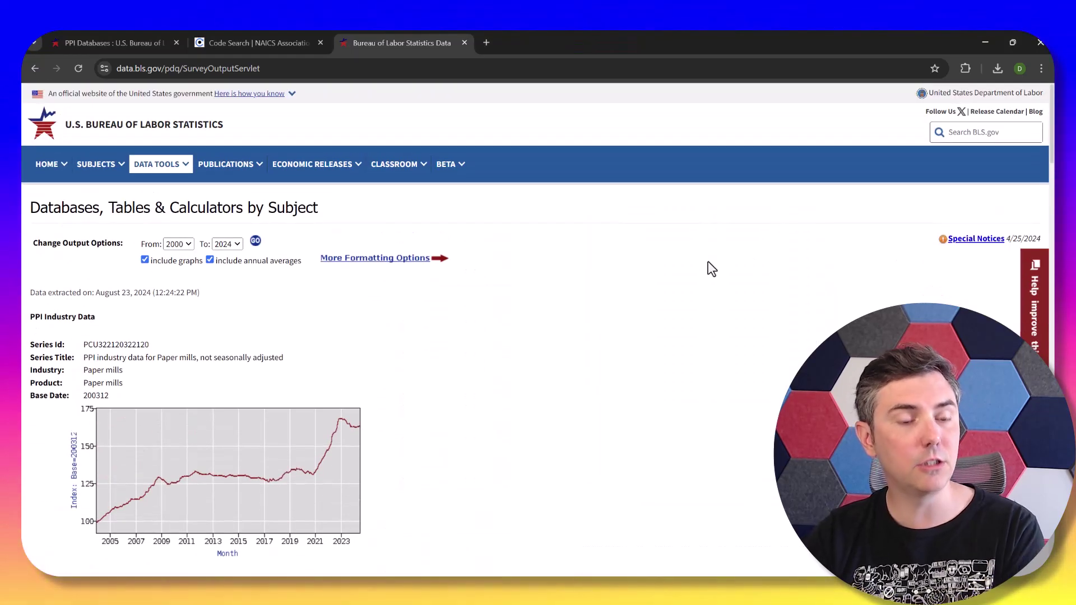